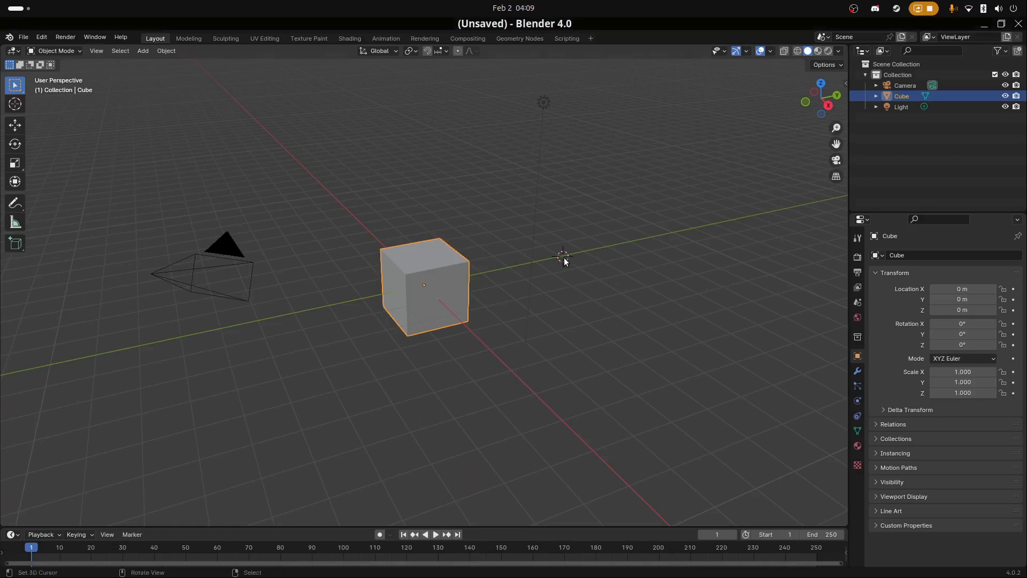
# Align the scene camera to the top view and add a Geometry Nodes modifier to the cube.
pyautogui.press('KP_7')
pyautogui.press('KP_0')
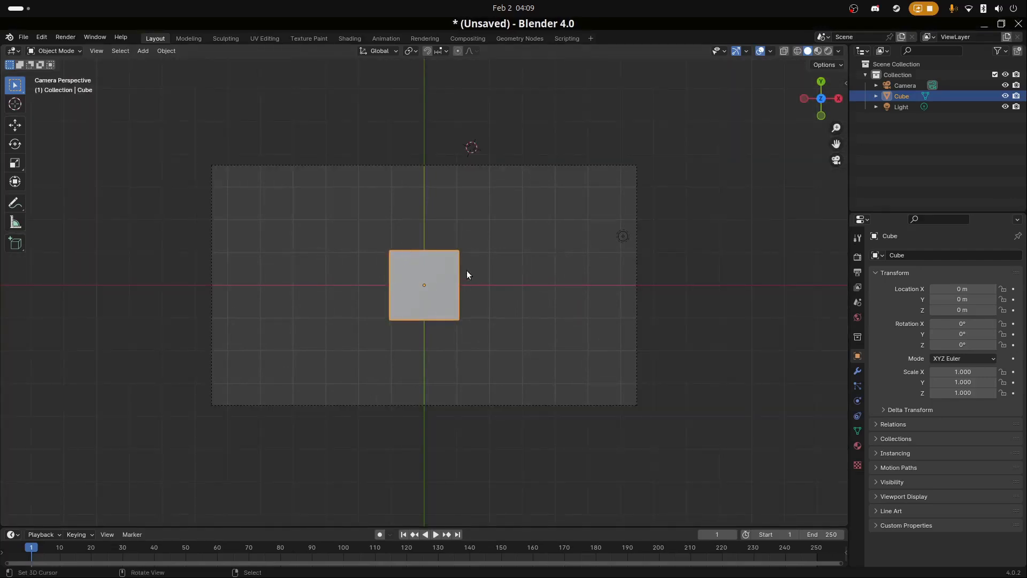
pyautogui.click(857, 371)
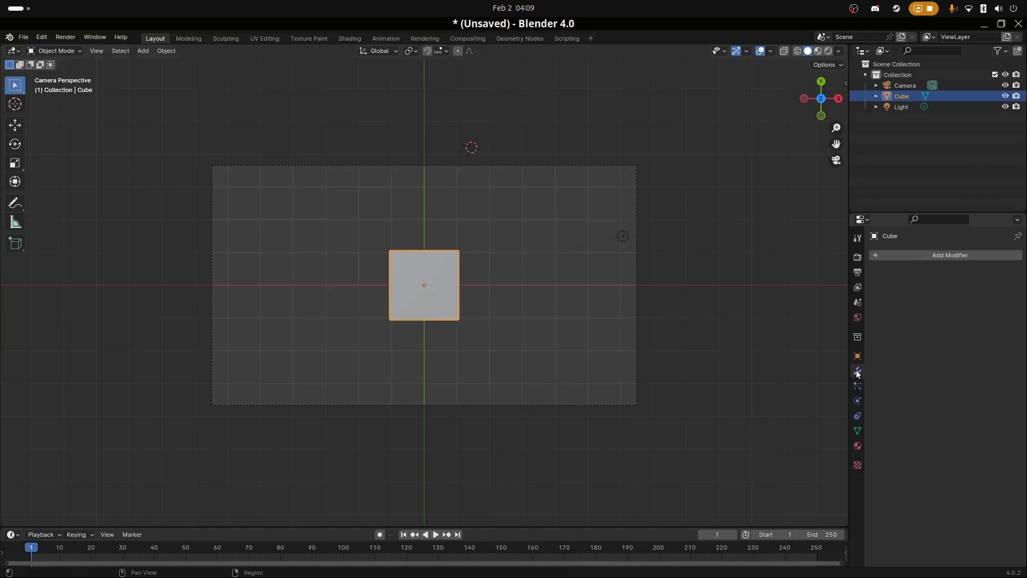
pyautogui.click(931, 255)
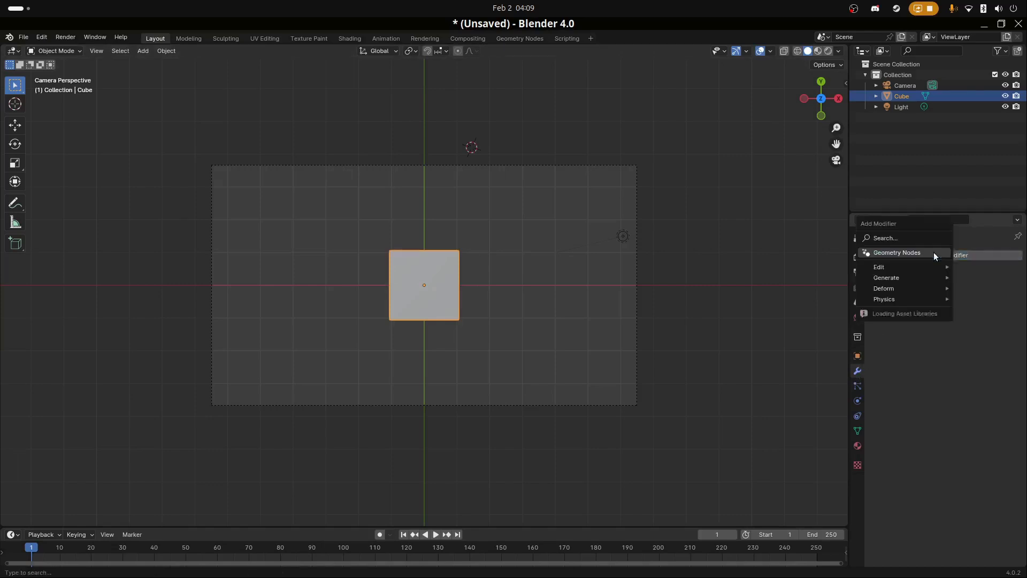
pyautogui.click(900, 253)
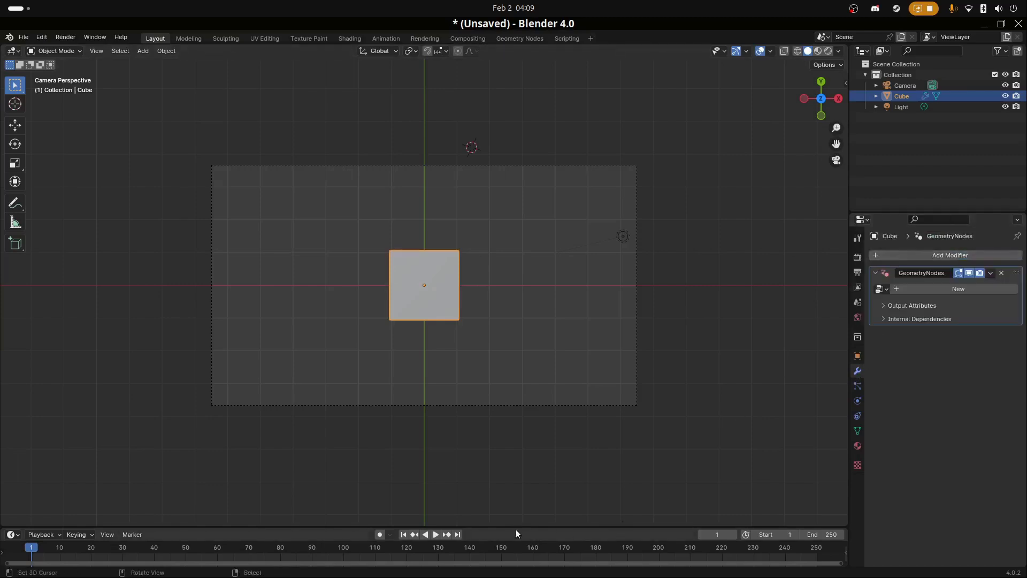
# Enlarge the timeline area and change it to a Geometry Node Editor.
pyautogui.moveTo(513, 527); pyautogui.dragTo(544, 383)
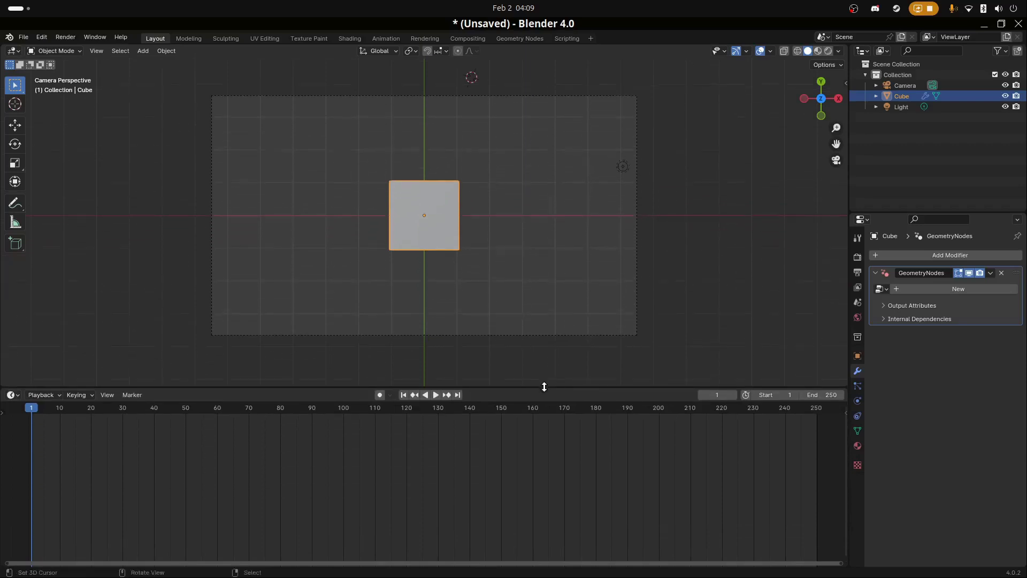
pyautogui.click(15, 396)
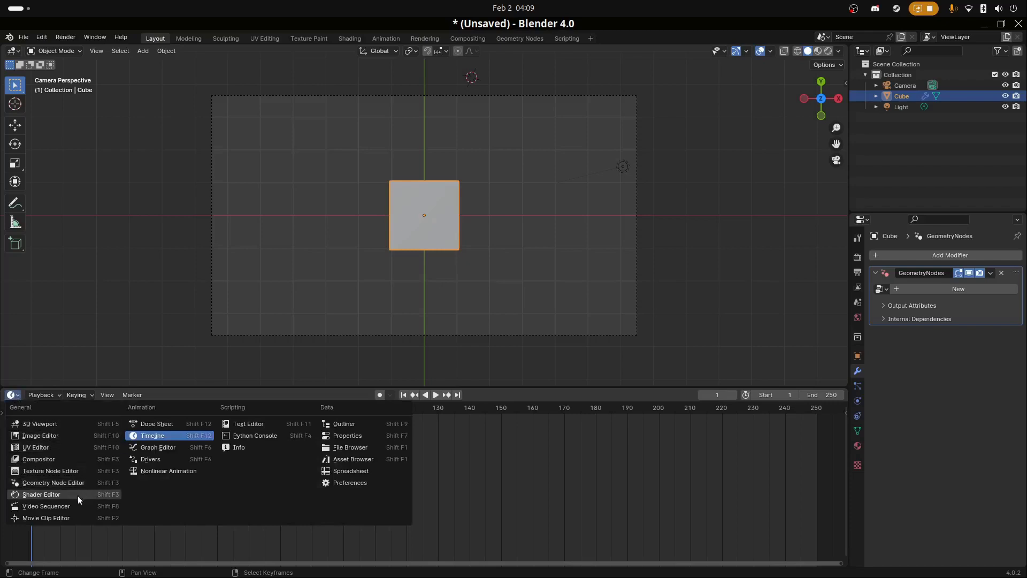
pyautogui.click(56, 484)
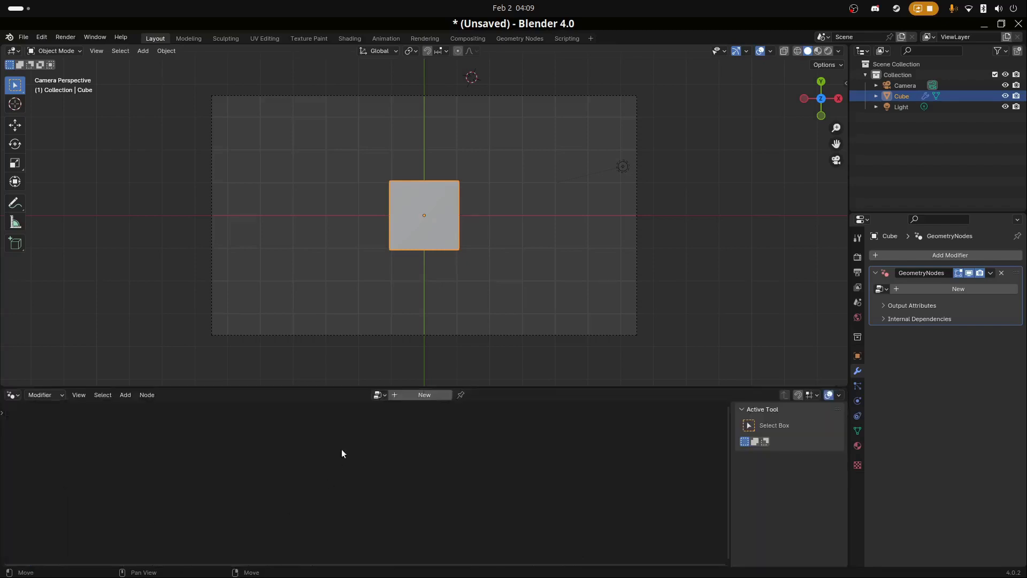
# Create a new geometry node group for the cube's modifier and maximize the node editor.
pyautogui.click(409, 396)
pyautogui.scroll(4, 337, 522)
pyautogui.moveTo(337, 522); pyautogui.dragTo(429, 473, button='middle')
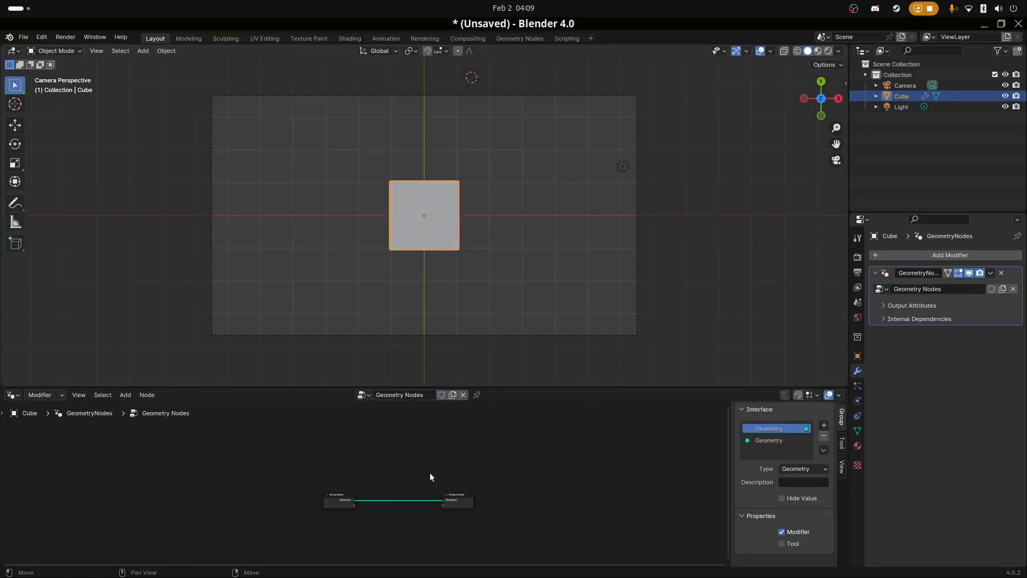
pyautogui.scroll(6, 430, 484)
pyautogui.scroll(3, 430, 483)
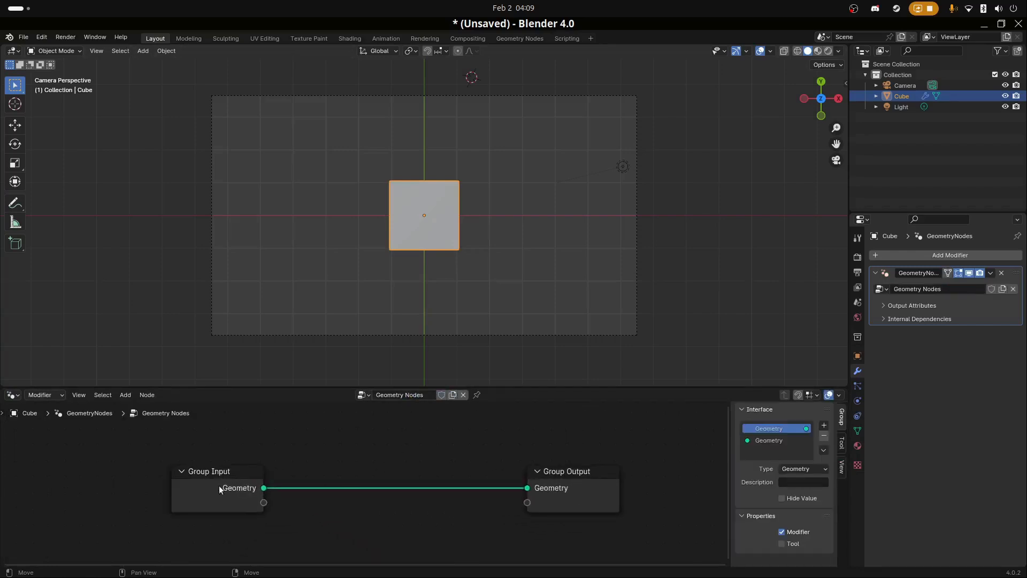
pyautogui.click(205, 473)
pyautogui.click(607, 471)
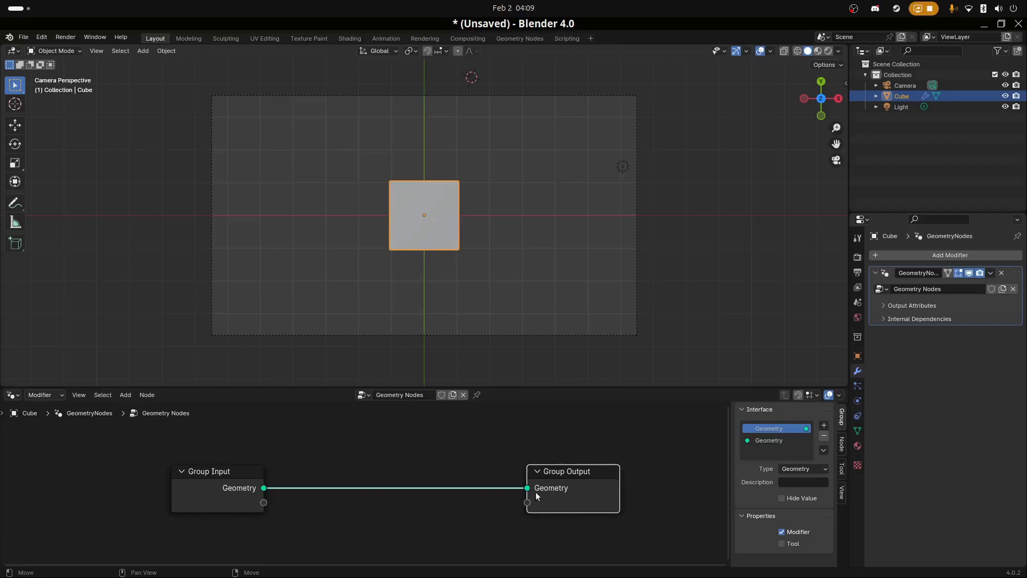
pyautogui.click(211, 479)
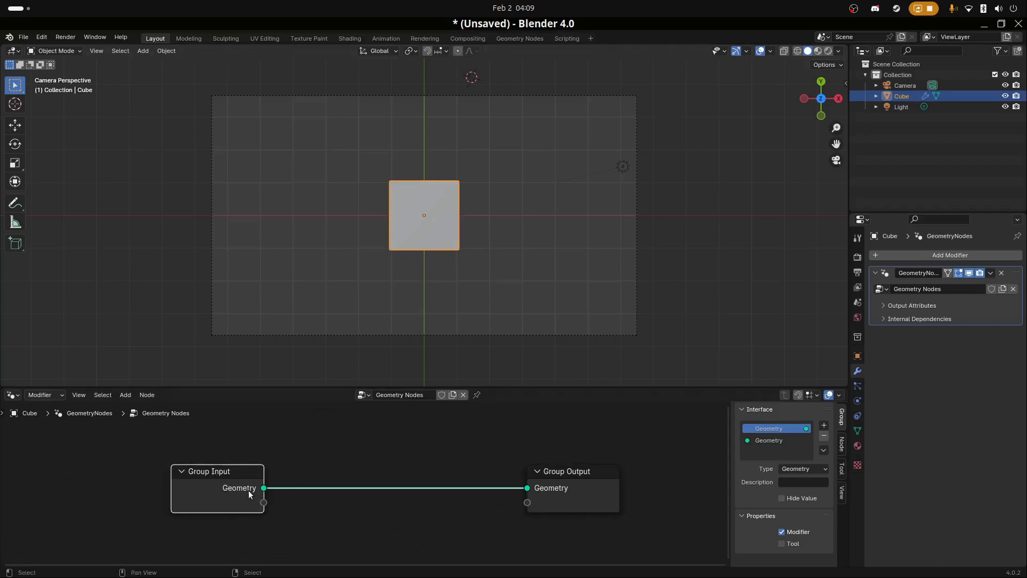
pyautogui.moveTo(528, 488)
pyautogui.hotkey('ctrl', 'space')
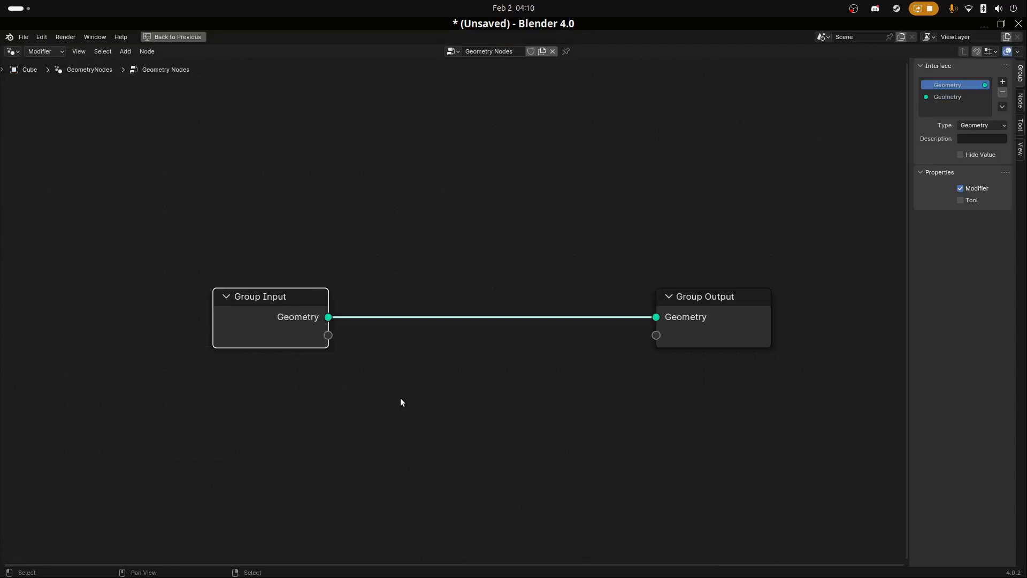
# Add a String input node above the Group Input node.
pyautogui.scroll(1, 493, 429)
pyautogui.moveTo(492, 430); pyautogui.dragTo(427, 427, button='middle')
pyautogui.hotkey('shift', 'a')
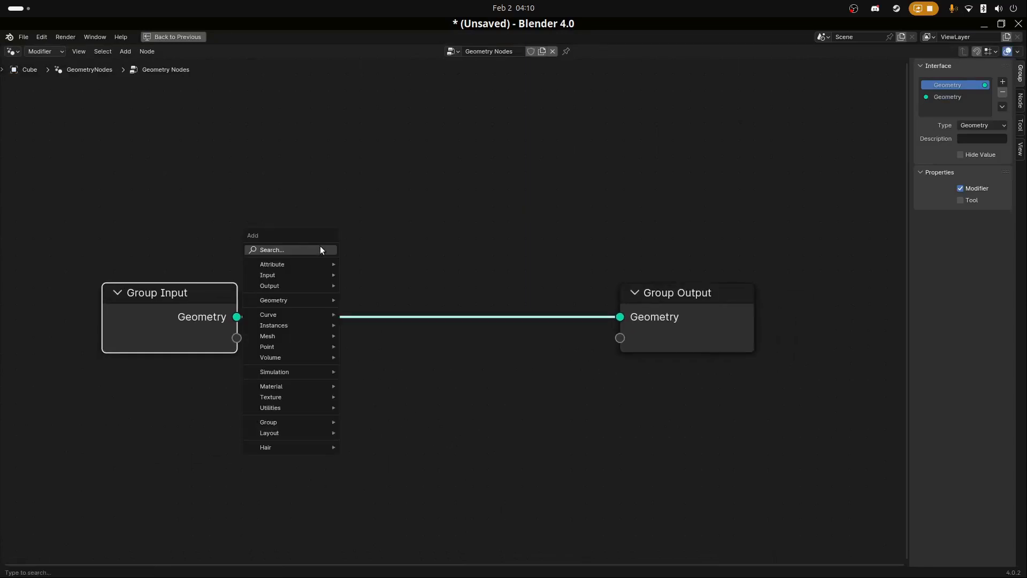
pyautogui.click(320, 246)
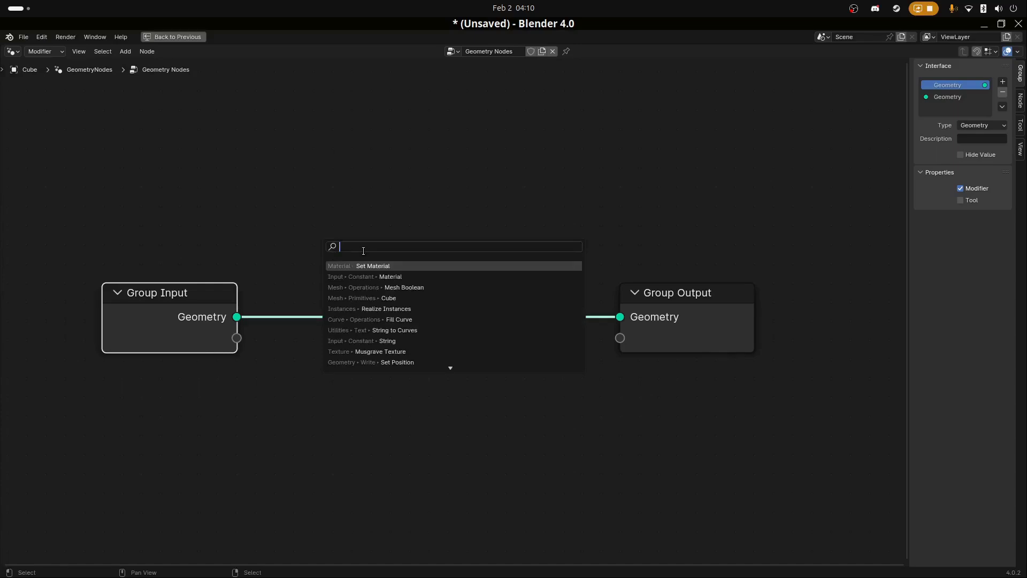
pyautogui.write('strom')
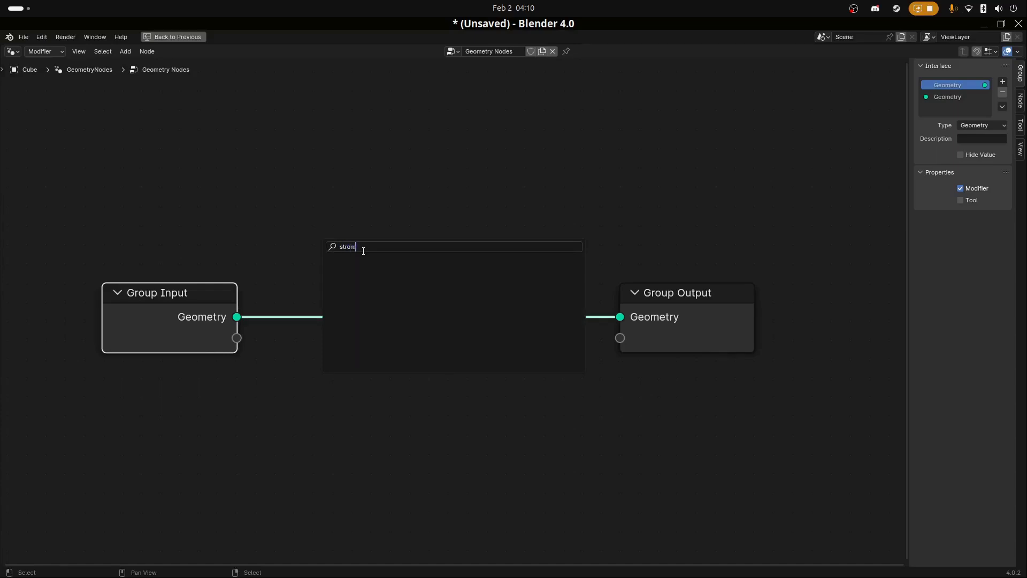
pyautogui.press('BackSpace')
pyautogui.press('BackSpace')
pyautogui.write('ing')
pyautogui.press('Return')
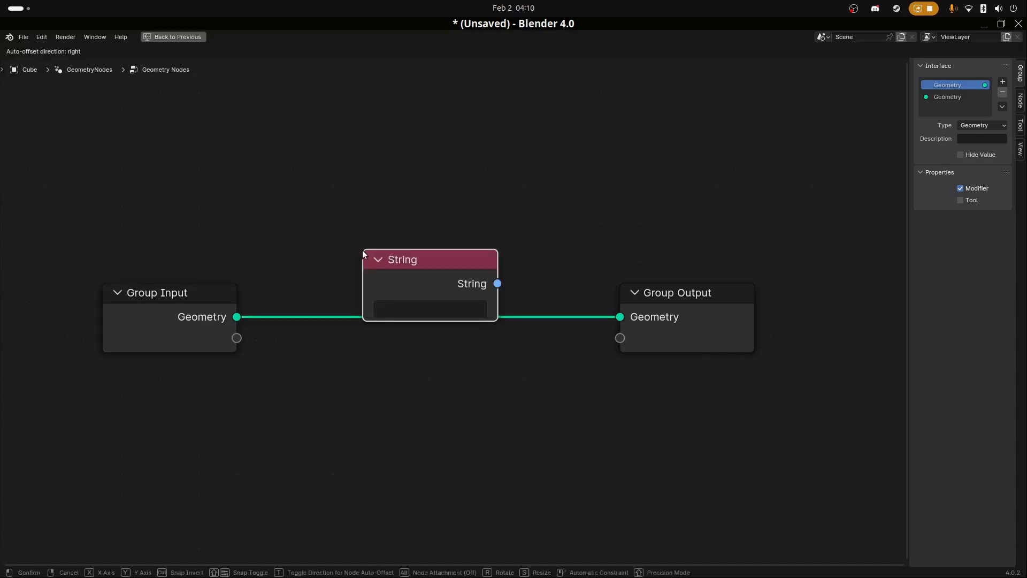
pyautogui.click(226, 177)
# Add a String to Curves node and drop it onto the link between Group Input and Group Output.
pyautogui.hotkey('shift', 'a')
pyautogui.click(407, 245)
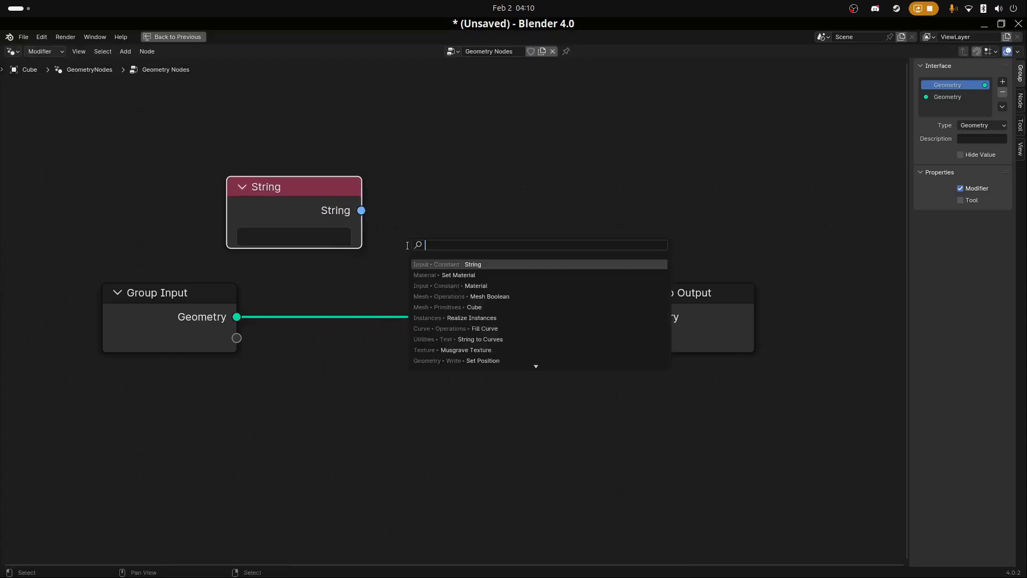
pyautogui.write('string ro')
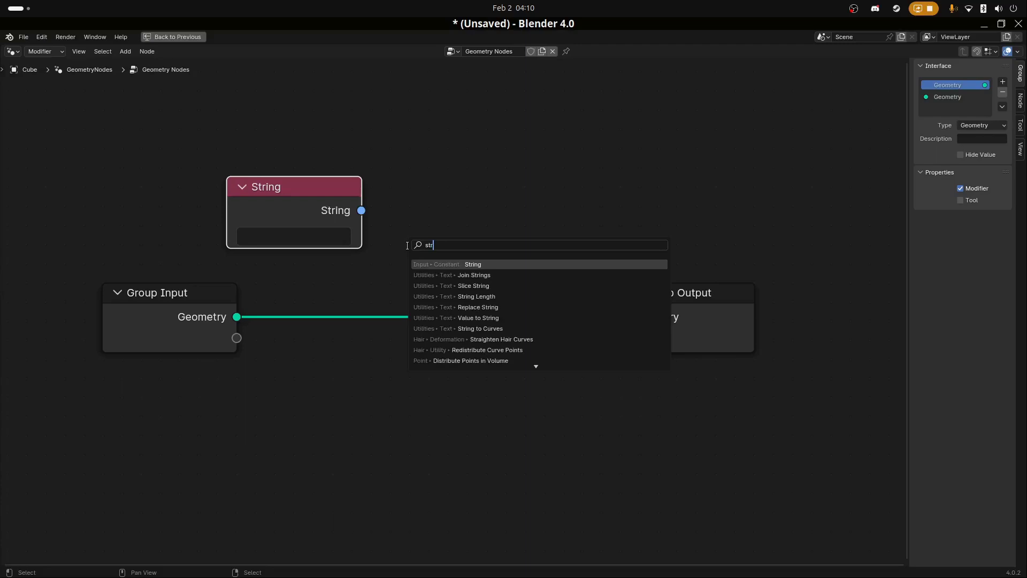
pyautogui.press('BackSpace')
pyautogui.press('BackSpace')
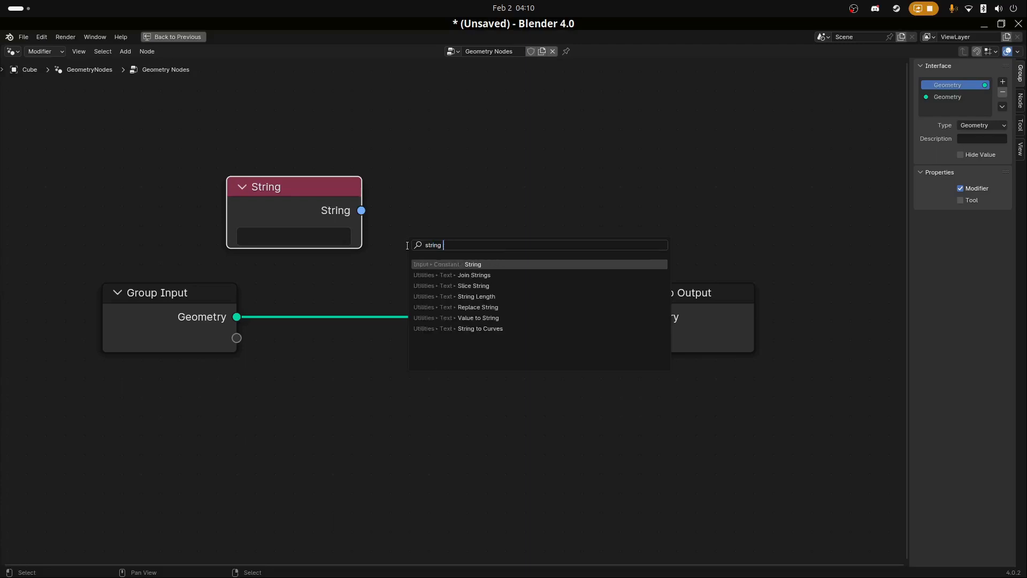
pyautogui.write('curves')
pyautogui.press('Return')
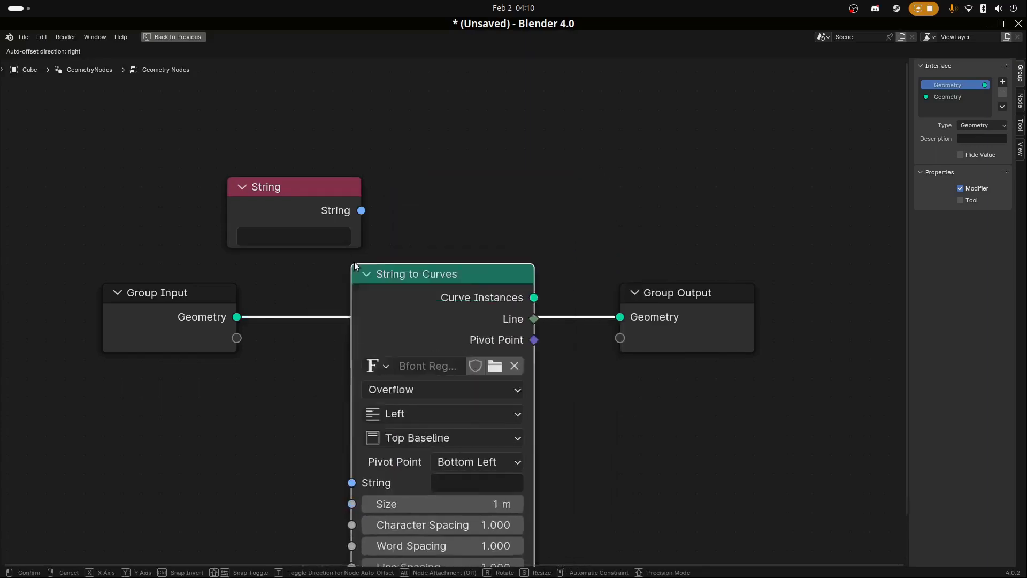
pyautogui.click(403, 165)
# Delete the Group Input node.
pyautogui.scroll(-2, 369, 277)
pyautogui.click(217, 297)
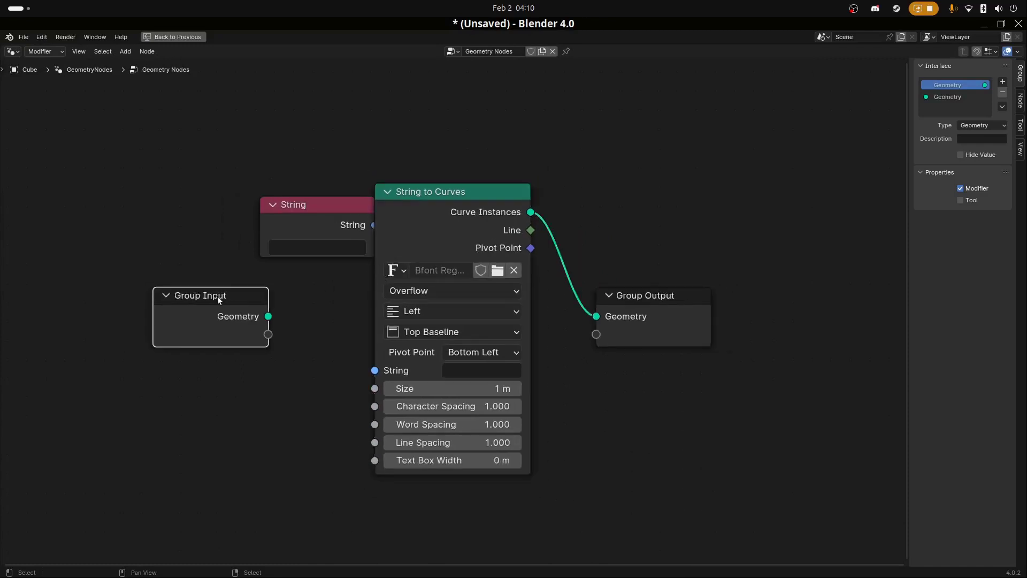
pyautogui.press('x')
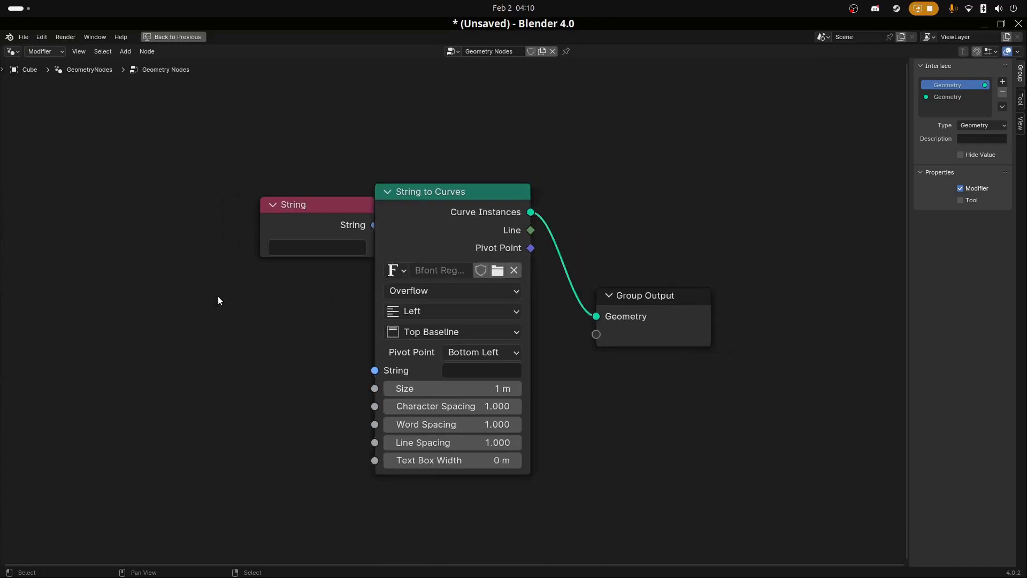
# Connect the String node to the String input of String to Curves and spread the nodes apart.
pyautogui.moveTo(283, 228); pyautogui.dragTo(175, 295)
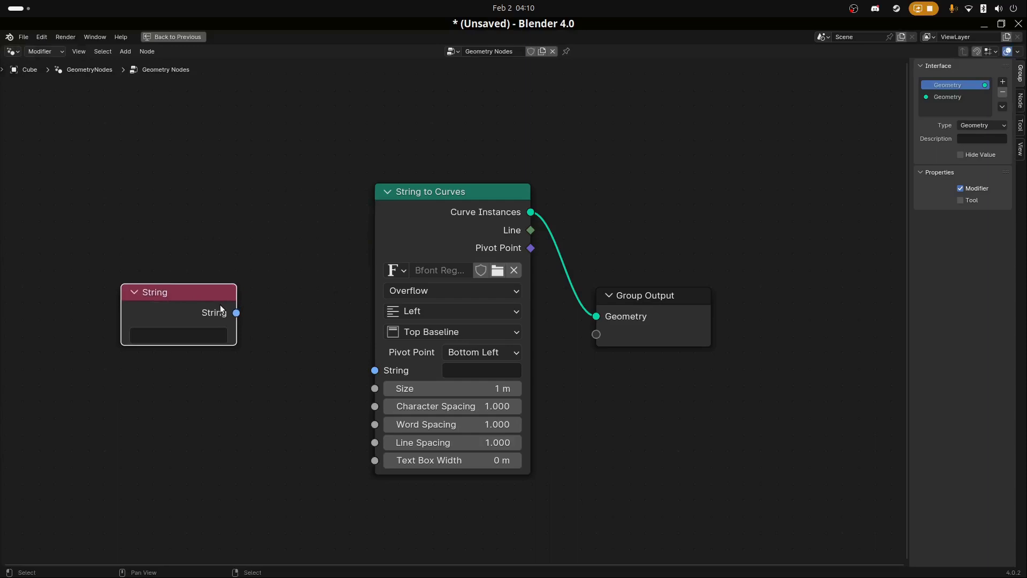
pyautogui.moveTo(236, 312); pyautogui.dragTo(374, 370)
pyautogui.scroll(-3, 416, 318)
pyautogui.moveTo(443, 224); pyautogui.dragTo(383, 229)
pyautogui.scroll(-3, 571, 354)
pyautogui.moveTo(575, 303); pyautogui.dragTo(651, 305)
# Insert a Fill Curve node on the link between String to Curves and Group Output.
pyautogui.hotkey('shift', 'a')
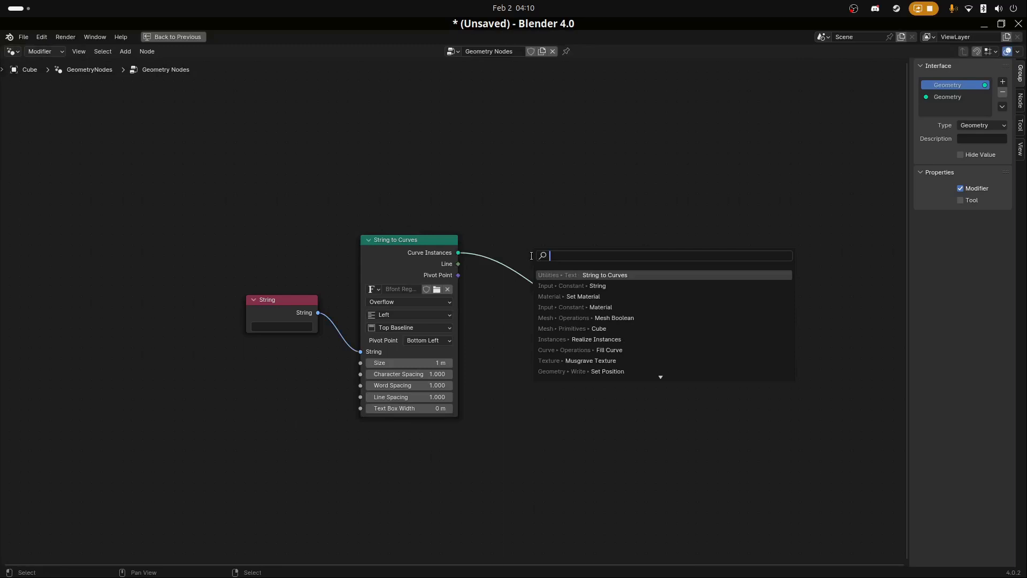
pyautogui.write('fill')
pyautogui.press('Return')
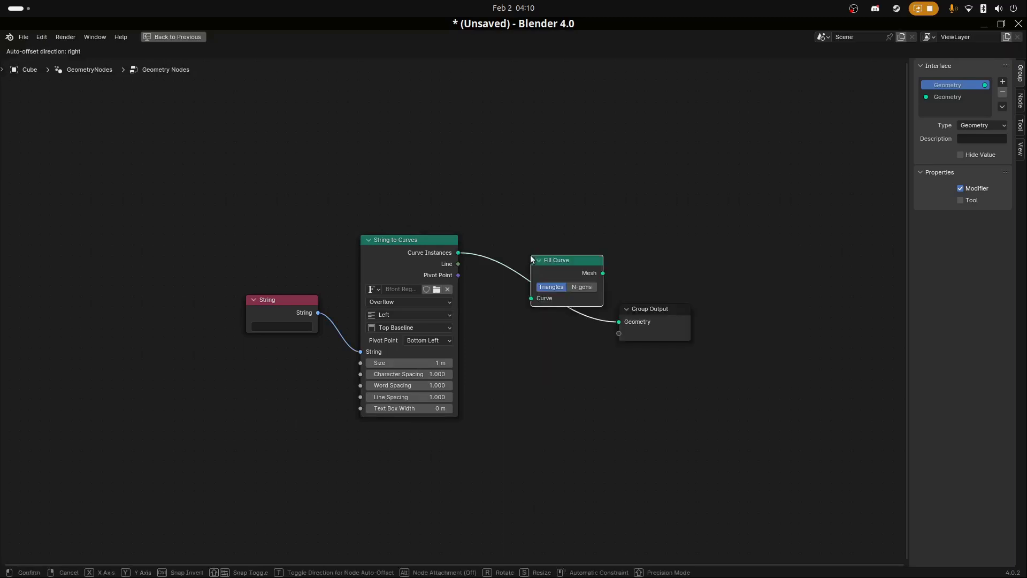
pyautogui.click(505, 243)
# Insert a Realize Instances node on the link between String to Curves and Fill Curve.
pyautogui.hotkey('shift', 'a')
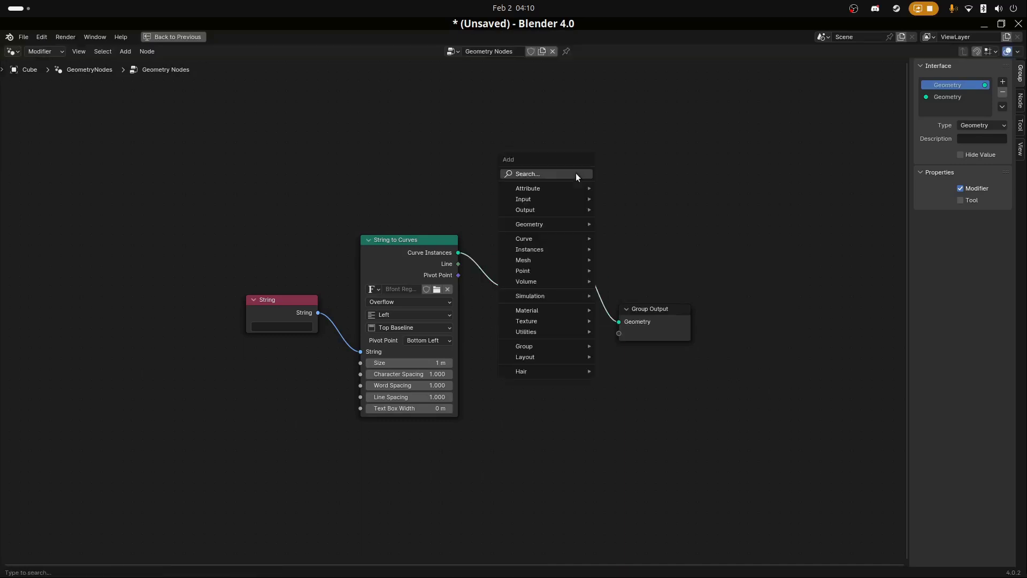
pyautogui.click(576, 172)
pyautogui.write('realize')
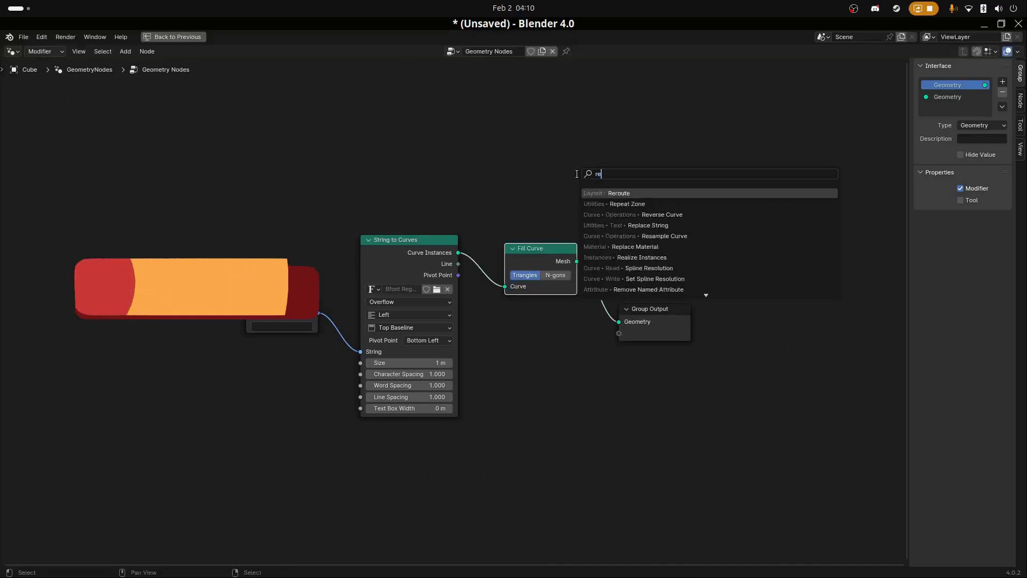
pyautogui.press('Return')
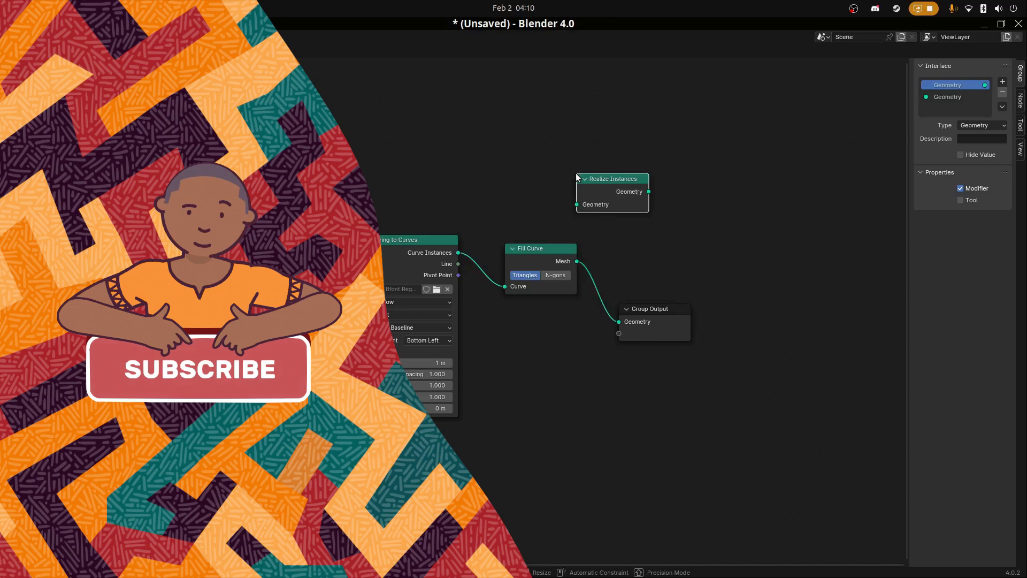
pyautogui.click(500, 256)
# Arrange Realize Instances and Fill Curve closer to String to Curves and move Group Output away to leave a gap before it.
pyautogui.moveTo(541, 277); pyautogui.dragTo(455, 336, button='middle')
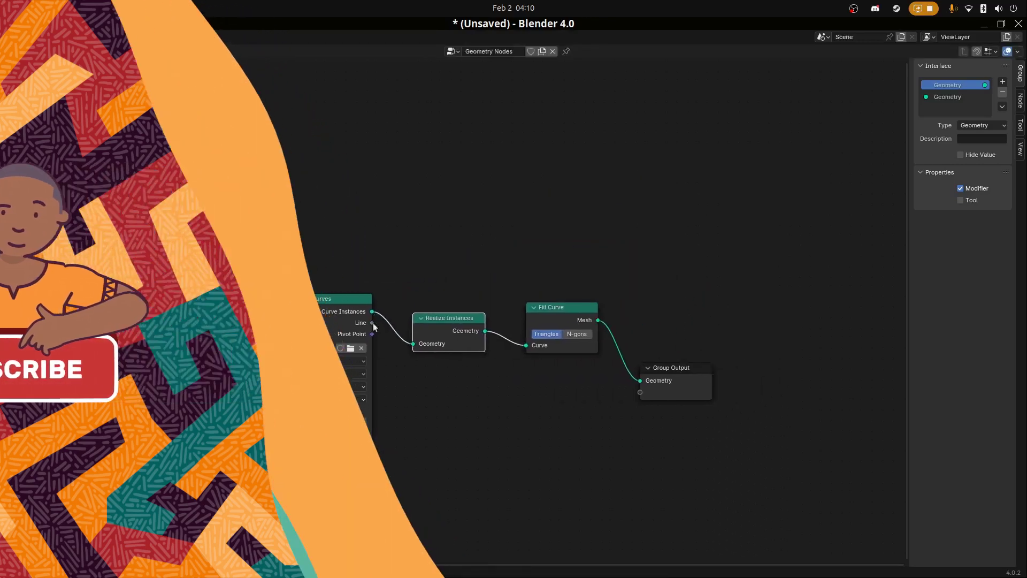
pyautogui.scroll(4, 354, 323)
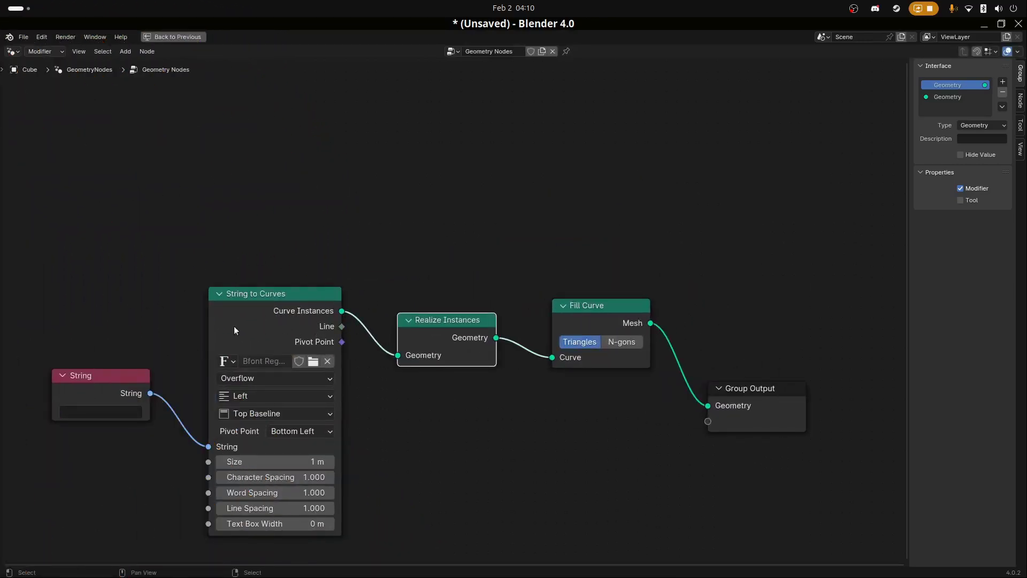
pyautogui.scroll(-2, 412, 338)
pyautogui.moveTo(567, 313); pyautogui.dragTo(554, 332)
pyautogui.moveTo(665, 372); pyautogui.dragTo(724, 374)
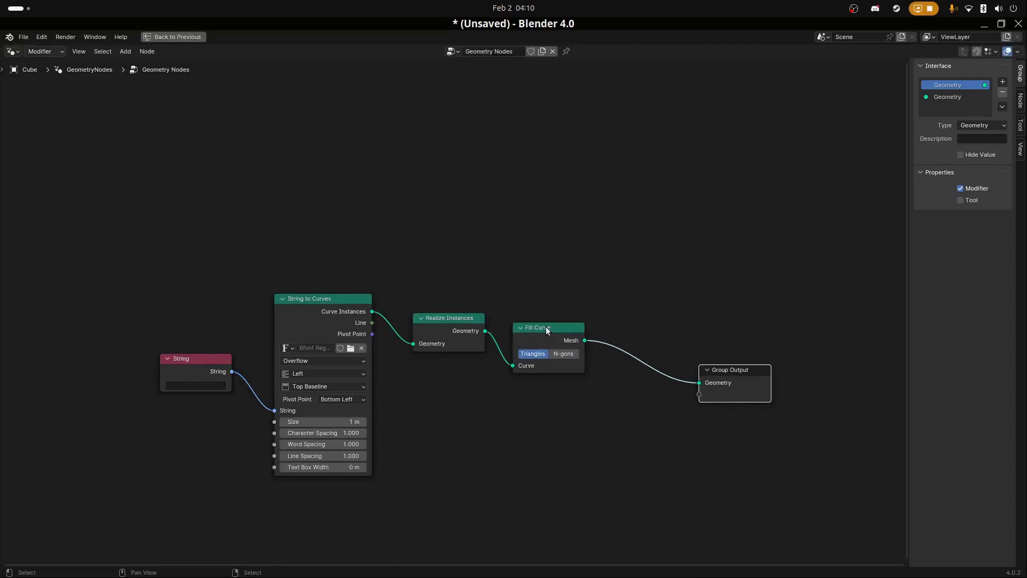
pyautogui.moveTo(452, 319); pyautogui.dragTo(436, 319)
pyautogui.moveTo(548, 328); pyautogui.dragTo(535, 327)
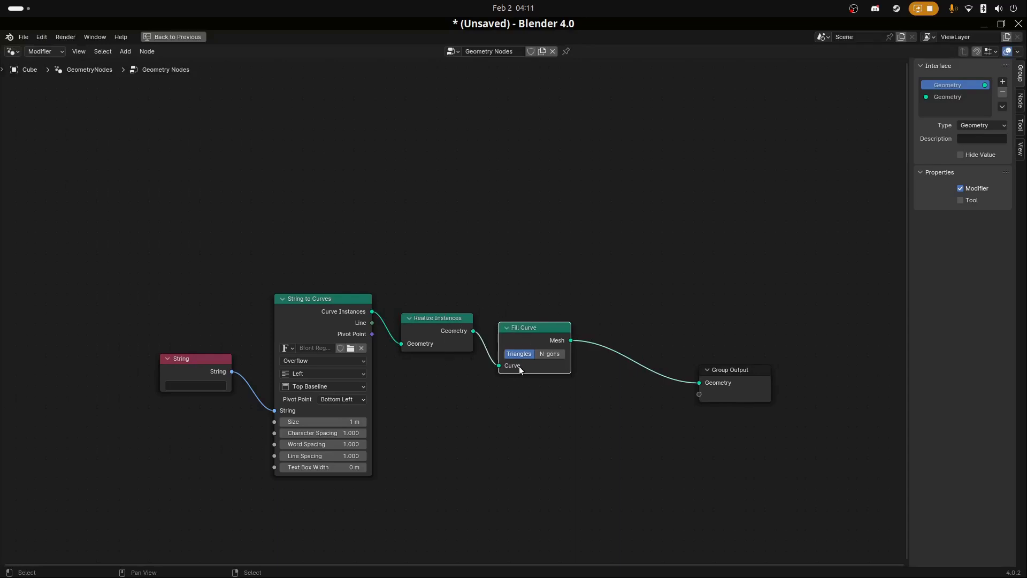
pyautogui.scroll(2, 397, 361)
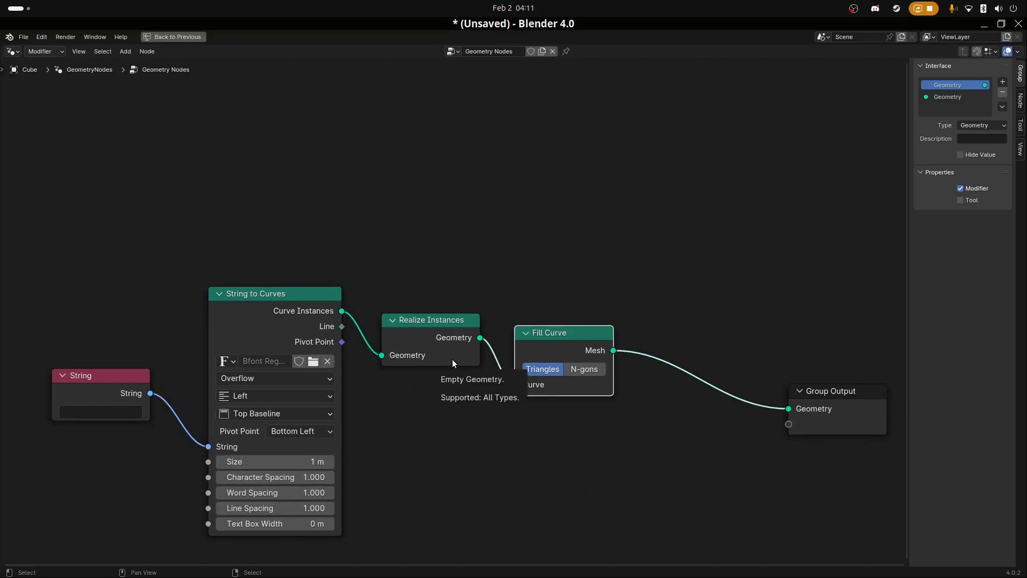
pyautogui.scroll(-1, 514, 349)
pyautogui.moveTo(534, 351); pyautogui.dragTo(458, 349, button='middle')
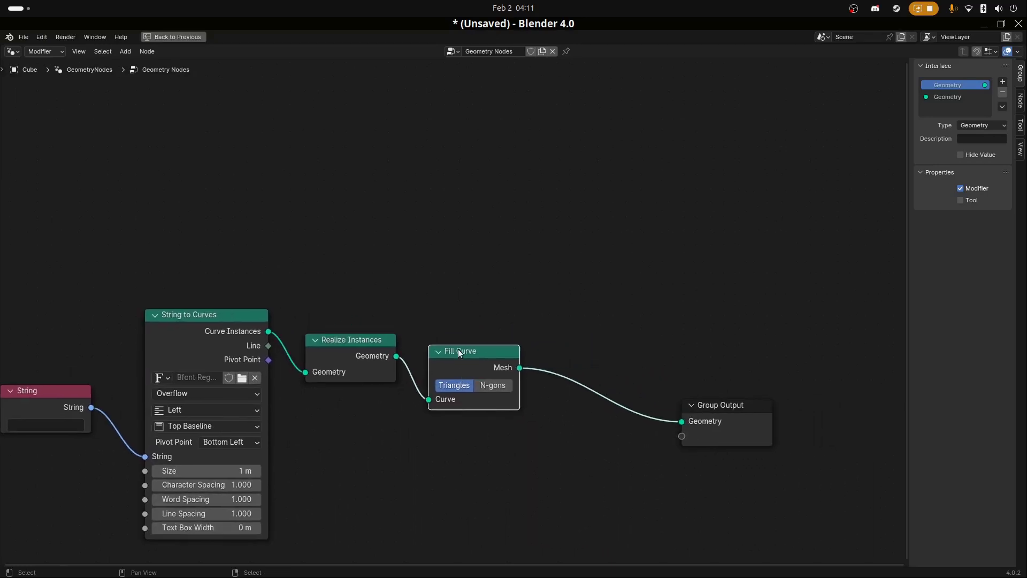
pyautogui.scroll(-1, 444, 355)
pyautogui.moveTo(681, 392); pyautogui.dragTo(699, 393)
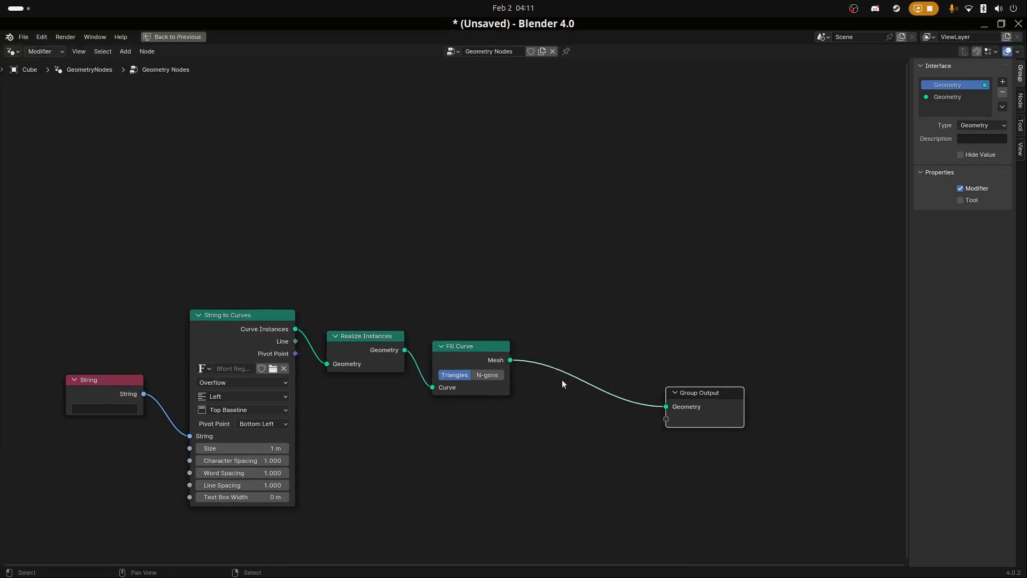
# Add a Cube mesh primitive node and place it above the String to Curves node.
pyautogui.click(464, 345)
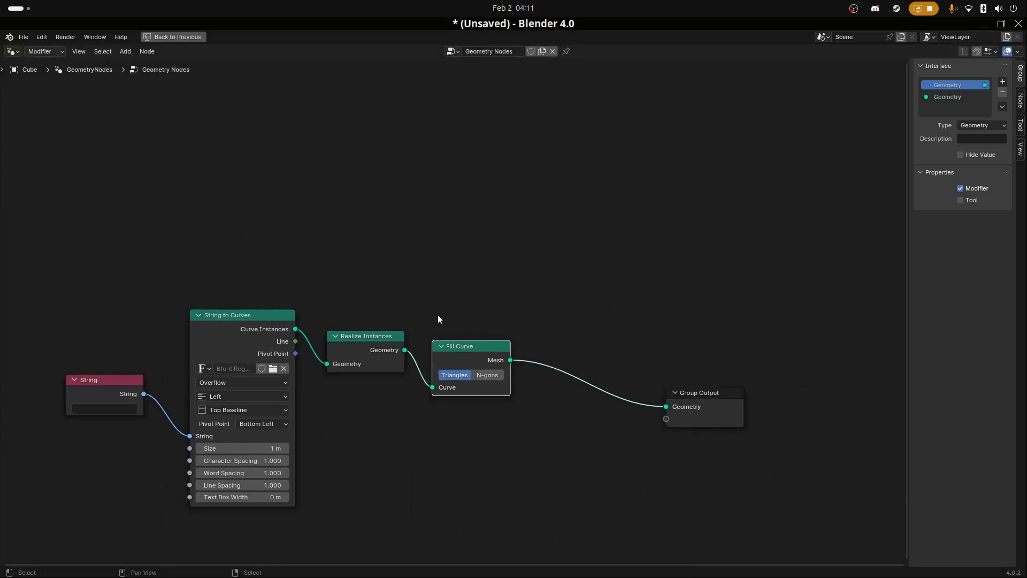
pyautogui.hotkey('shift', 'a')
pyautogui.moveTo(458, 281)
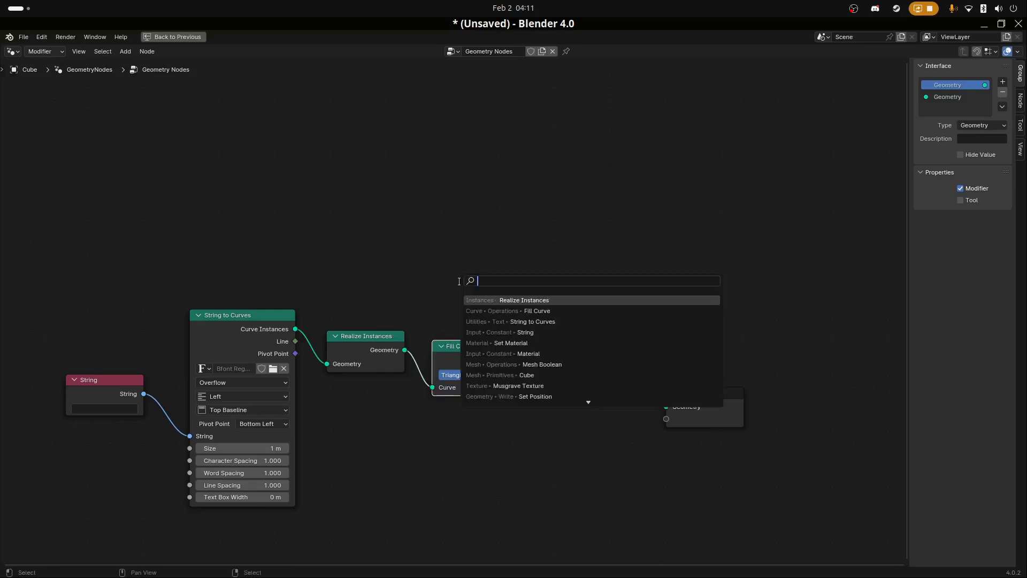
pyautogui.write('cub')
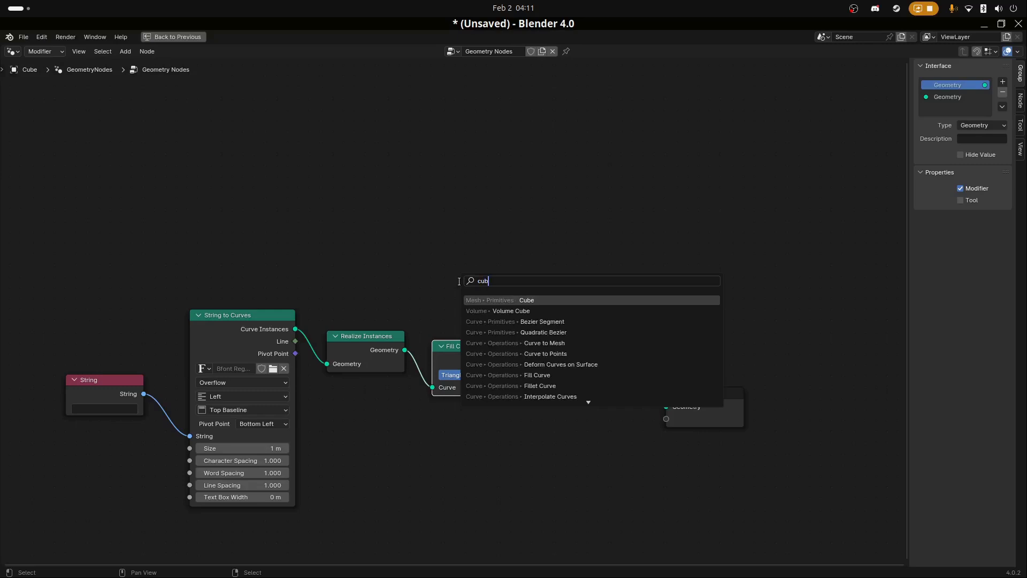
pyautogui.press('Return')
pyautogui.click(170, 146)
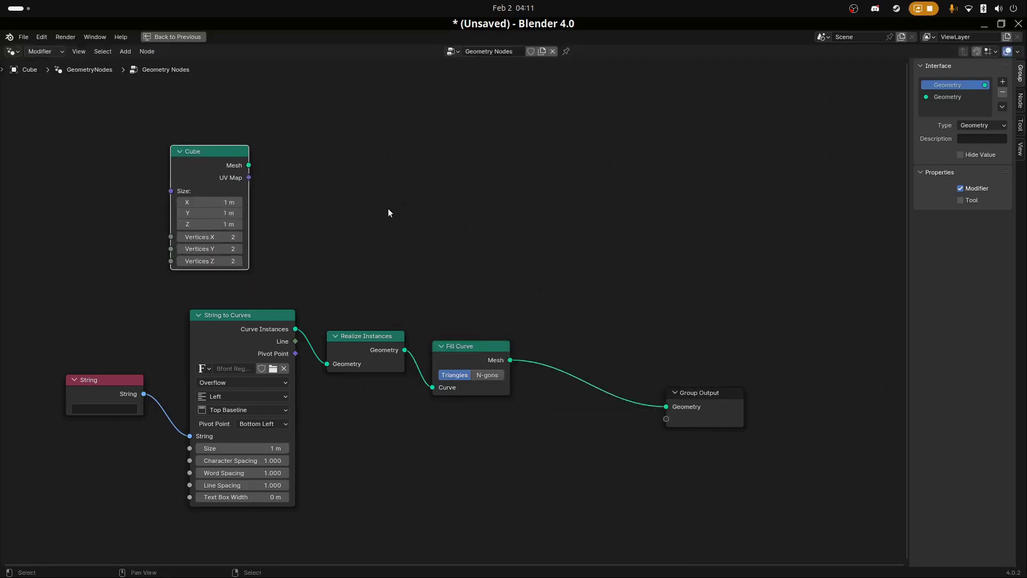
# Add a Mesh Boolean node and place it beside the Cube node.
pyautogui.hotkey('shift', 'a')
pyautogui.moveTo(388, 209)
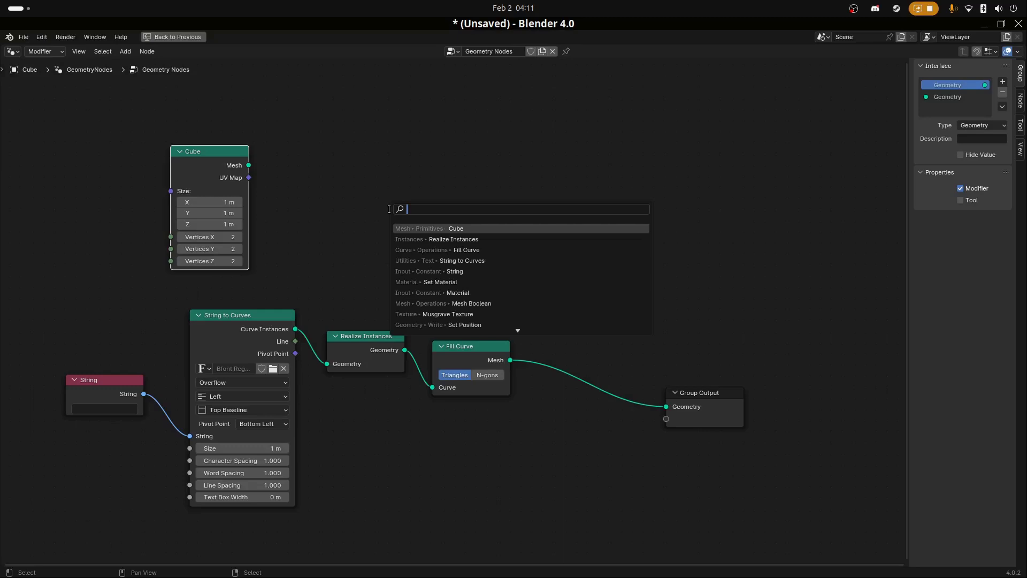
pyautogui.write('mesh be')
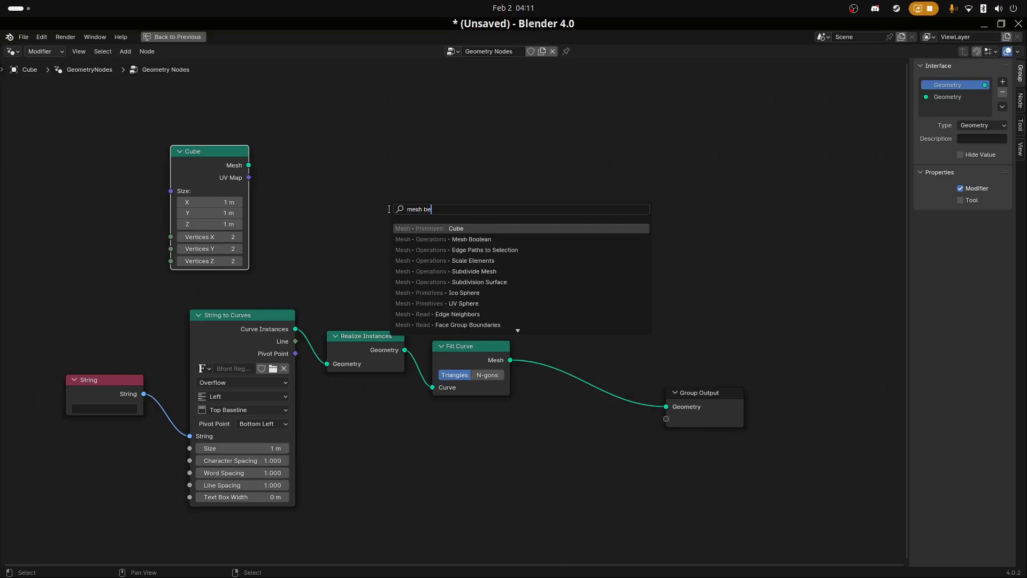
pyautogui.press('BackSpace')
pyautogui.press('BackSpace')
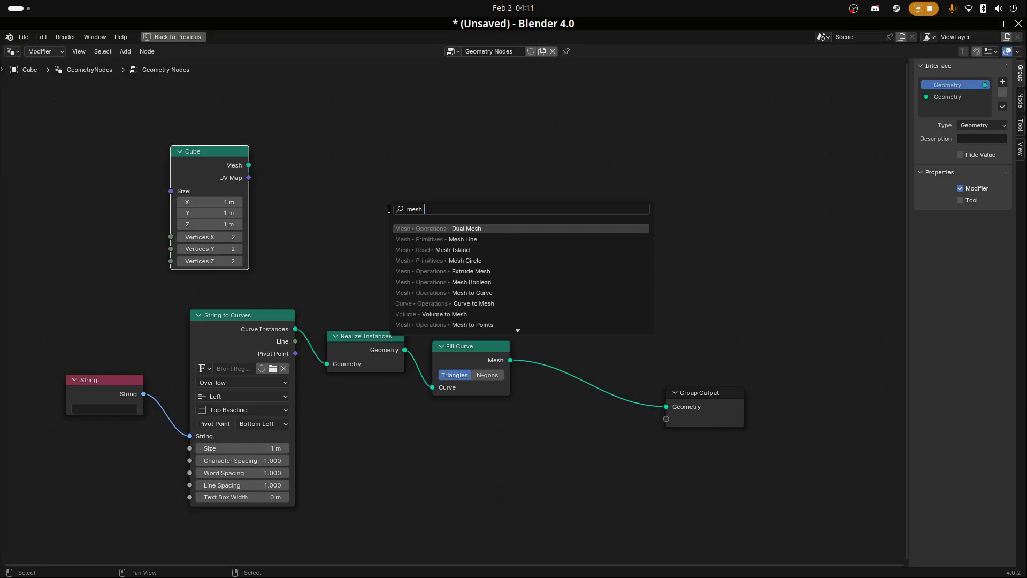
pyautogui.write('boo')
pyautogui.press('Return')
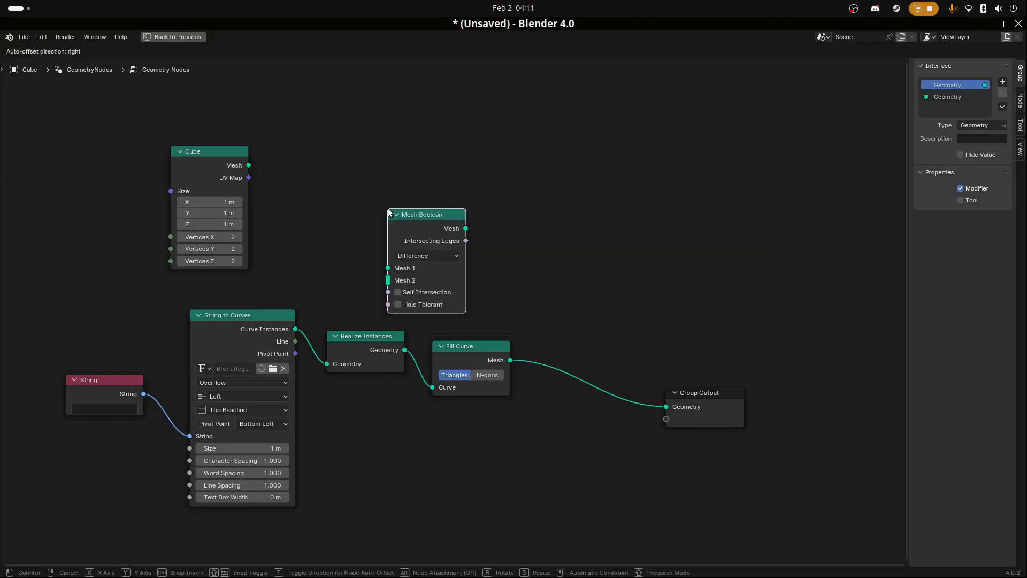
pyautogui.click(307, 177)
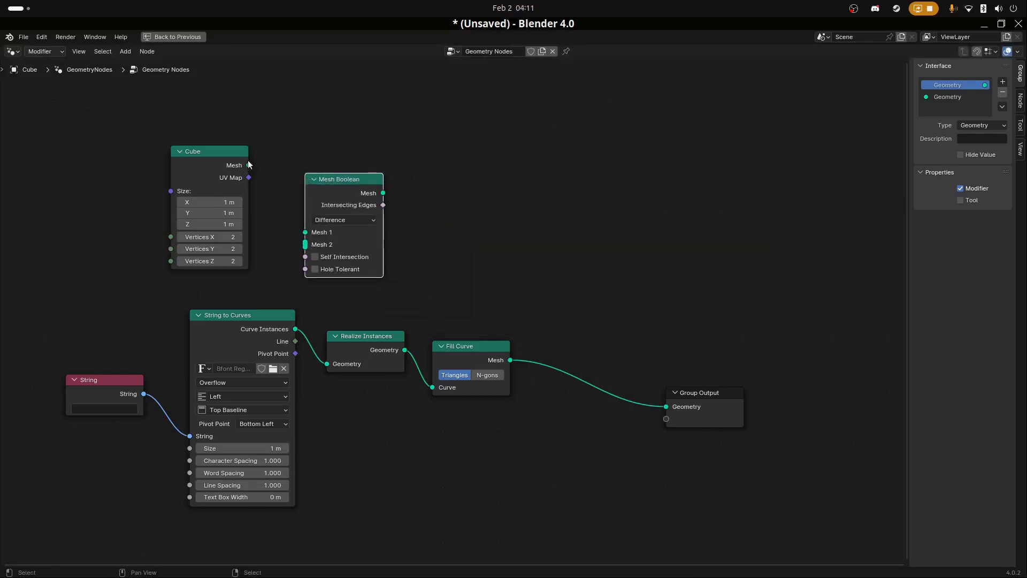
# Set the Mesh Boolean node's operation to Intersect.
pyautogui.moveTo(249, 166); pyautogui.dragTo(275, 202)
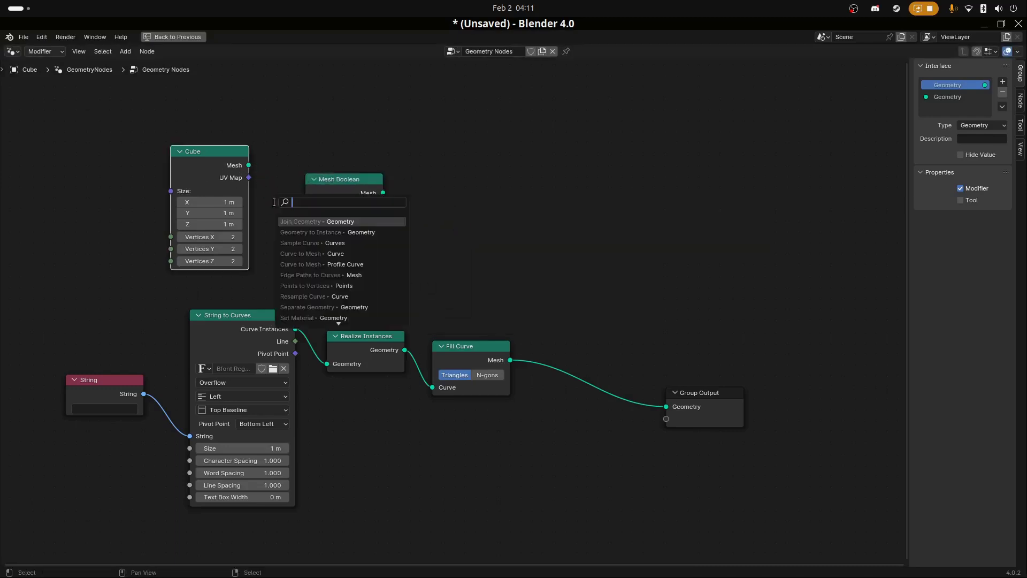
pyautogui.press('Escape')
pyautogui.click(339, 216)
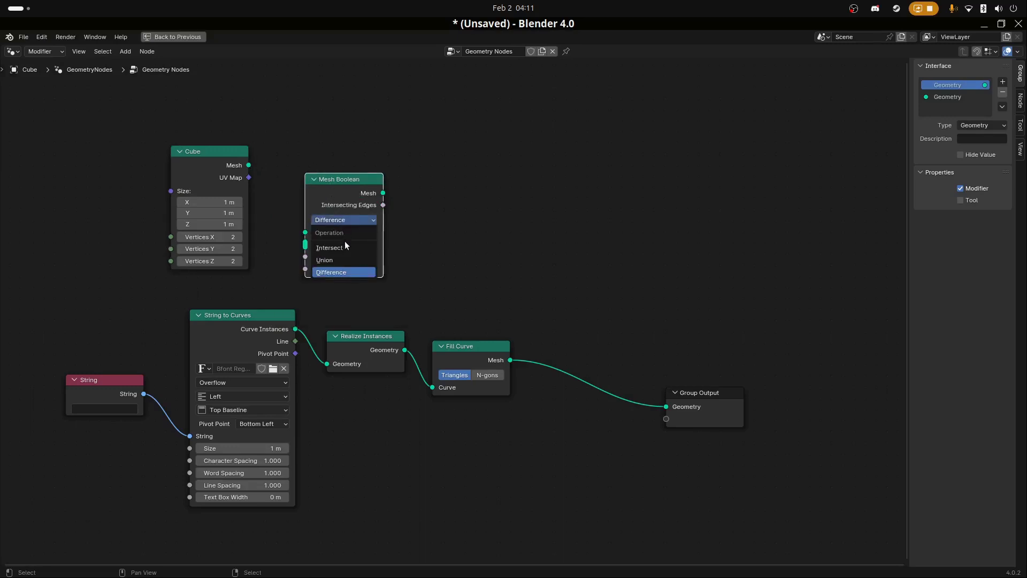
pyautogui.click(344, 247)
# Insert Mesh Boolean on the link between Fill Curve and Group Output and connect the Cube's Mesh output to its Mesh input.
pyautogui.moveTo(329, 179); pyautogui.dragTo(586, 312)
pyautogui.moveTo(711, 393); pyautogui.dragTo(753, 349)
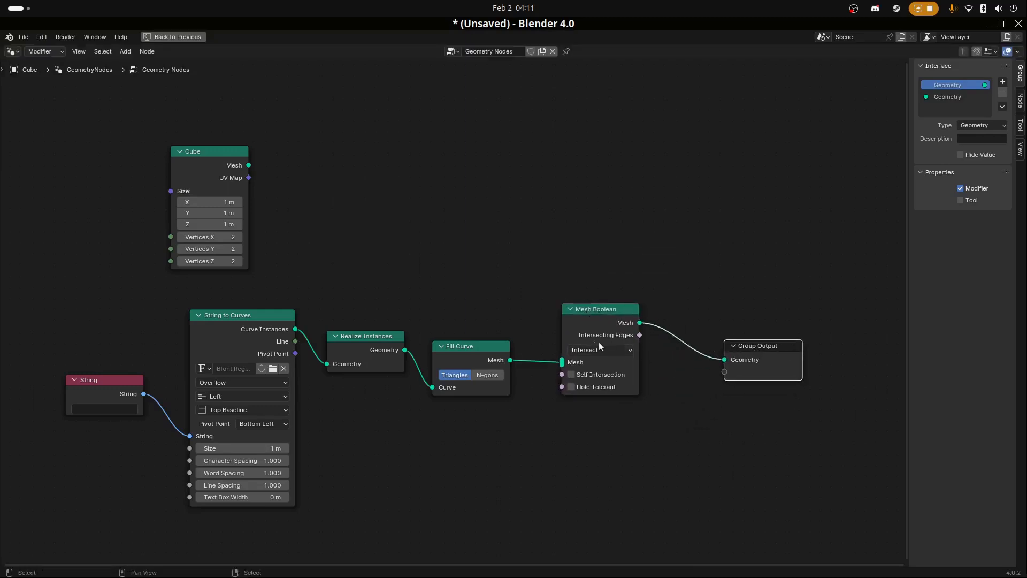
pyautogui.moveTo(249, 165); pyautogui.dragTo(598, 357)
# Insert a Set Material node on the link between Mesh Boolean and Group Output and assign Material to it.
pyautogui.hscroll(5, 567, 357)
pyautogui.hotkey('shift', 'a')
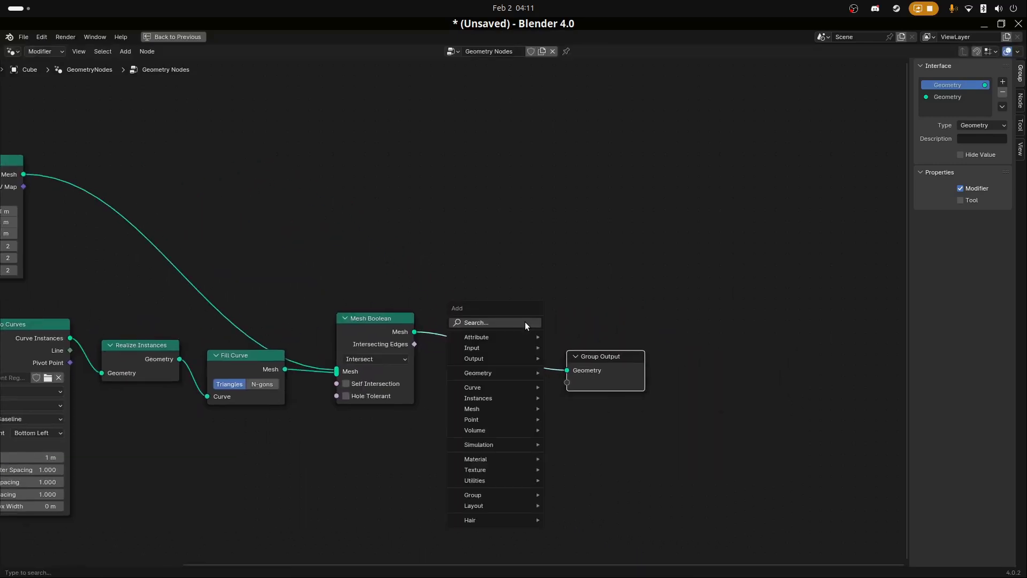
pyautogui.click(525, 323)
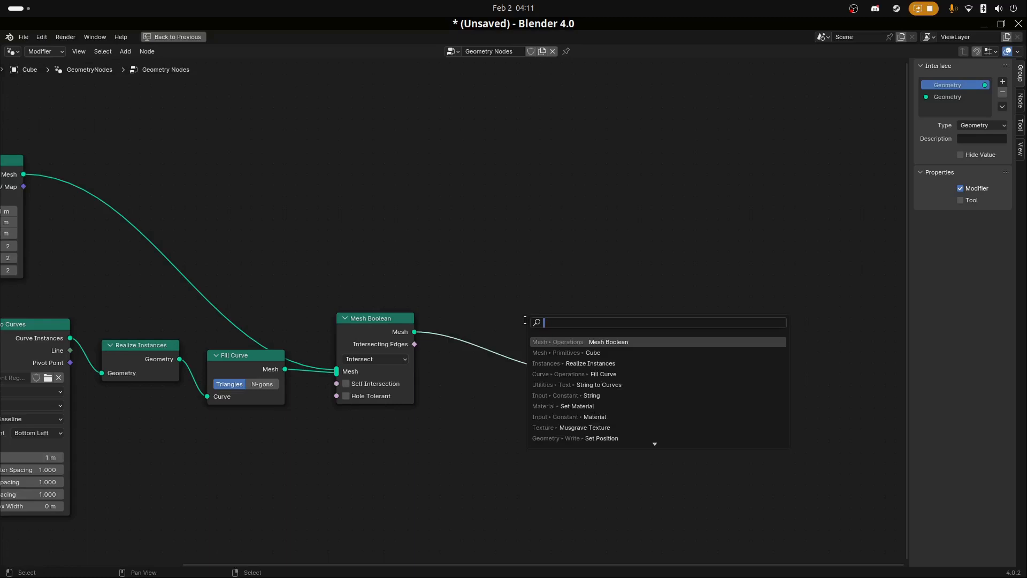
pyautogui.write('set mat')
pyautogui.press('Return')
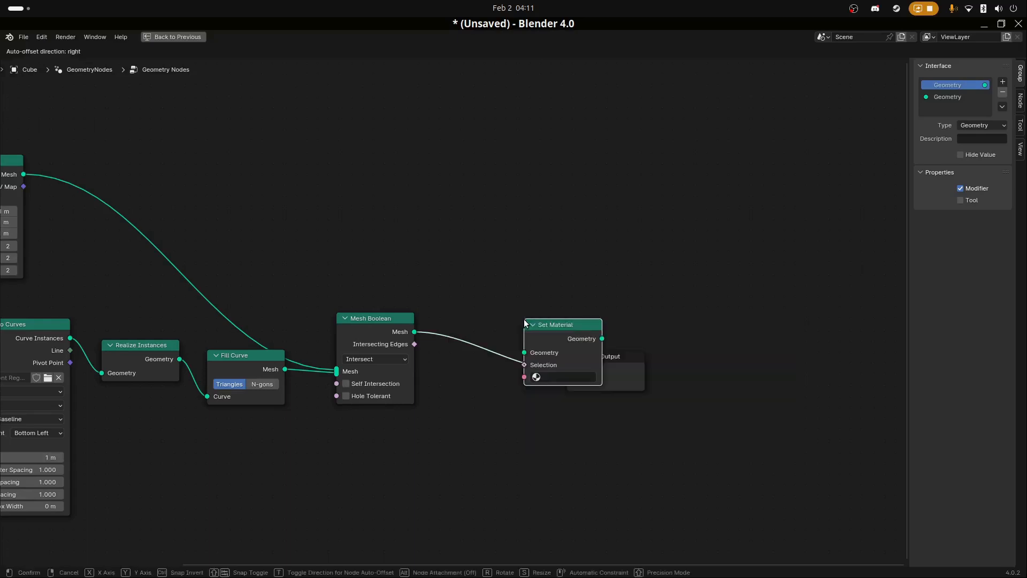
pyautogui.click(468, 318)
pyautogui.click(501, 376)
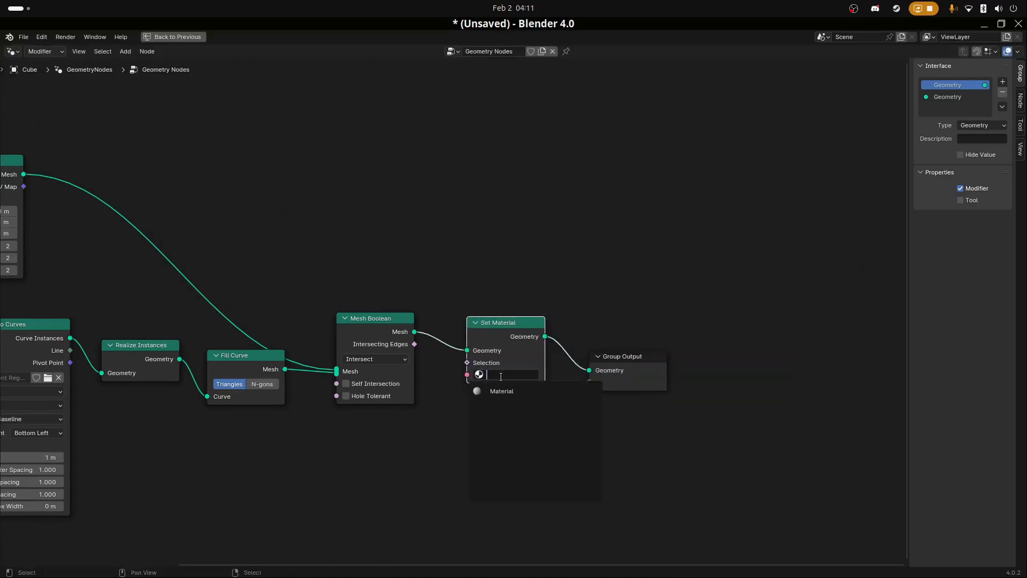
pyautogui.click(505, 392)
# Enter "Non Destructive" as the String node's text and dismiss the file save dialog without saving.
pyautogui.scroll(-3, 338, 446)
pyautogui.moveTo(210, 438); pyautogui.dragTo(409, 438, button='middle')
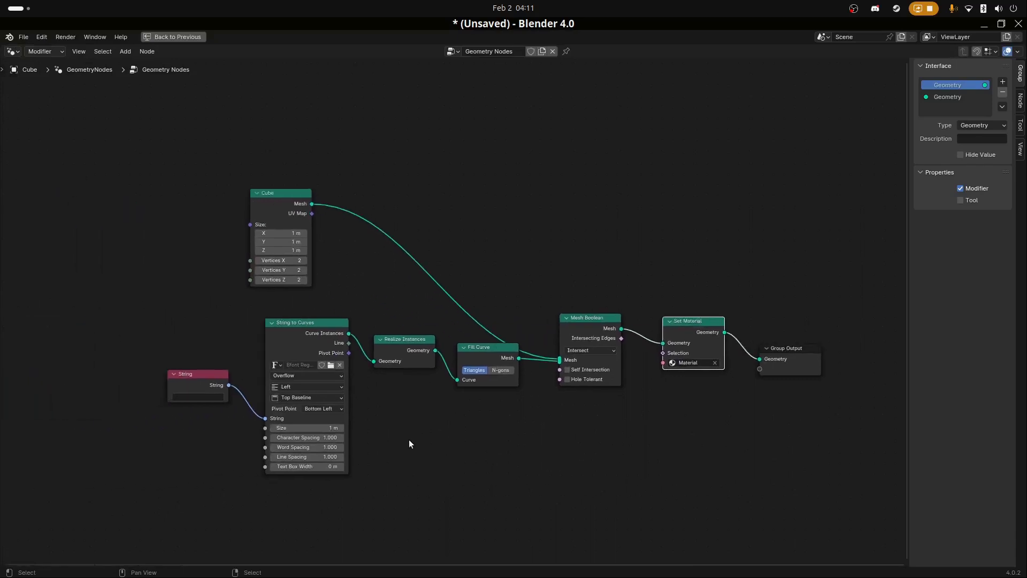
pyautogui.scroll(2, 421, 437)
pyautogui.click(168, 411)
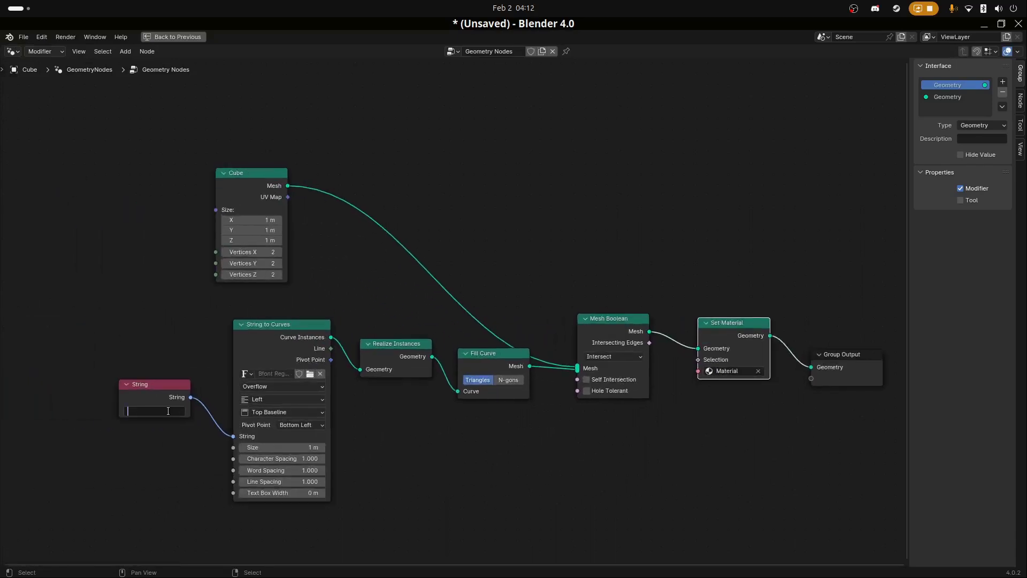
pyautogui.write('Non Distructive')
pyautogui.press('Return')
pyautogui.click(152, 412)
pyautogui.click(145, 411)
pyautogui.press('Delete')
pyautogui.write('e')
pyautogui.press('Return')
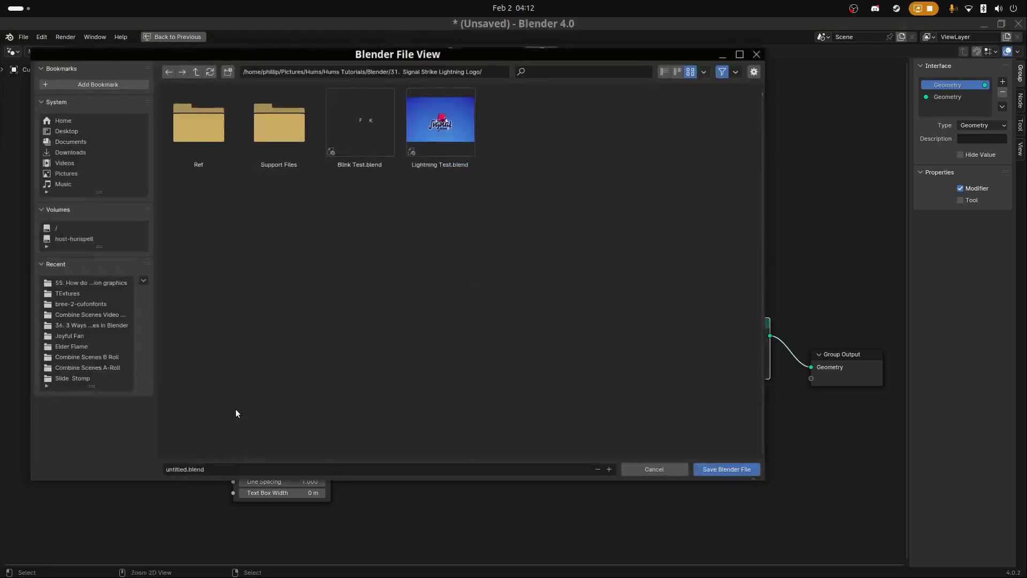
pyautogui.click(642, 469)
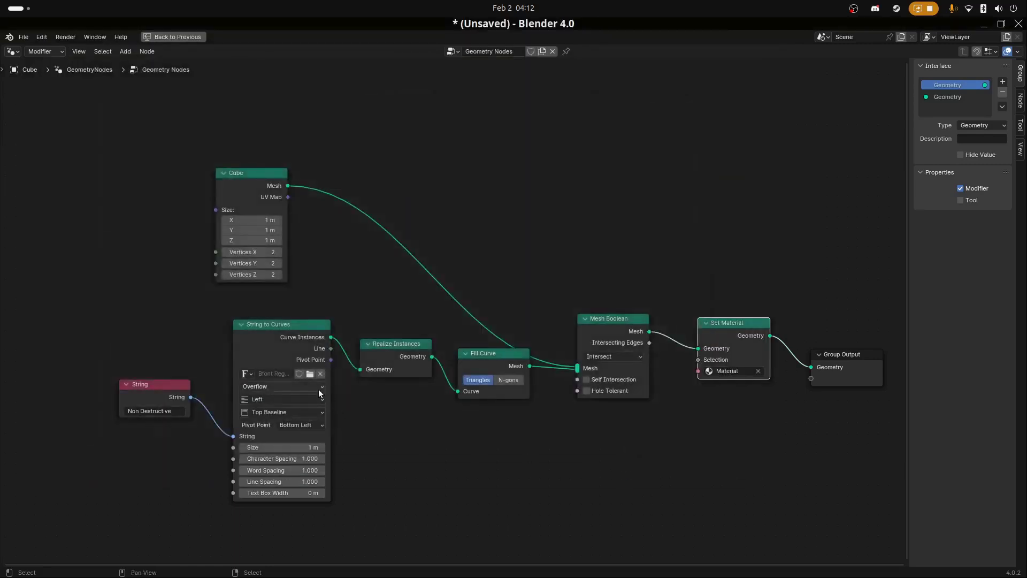
# Restore the node editor to the split layout and examine the text geometry in the camera view.
pyautogui.hotkey('ctrl', 'space')
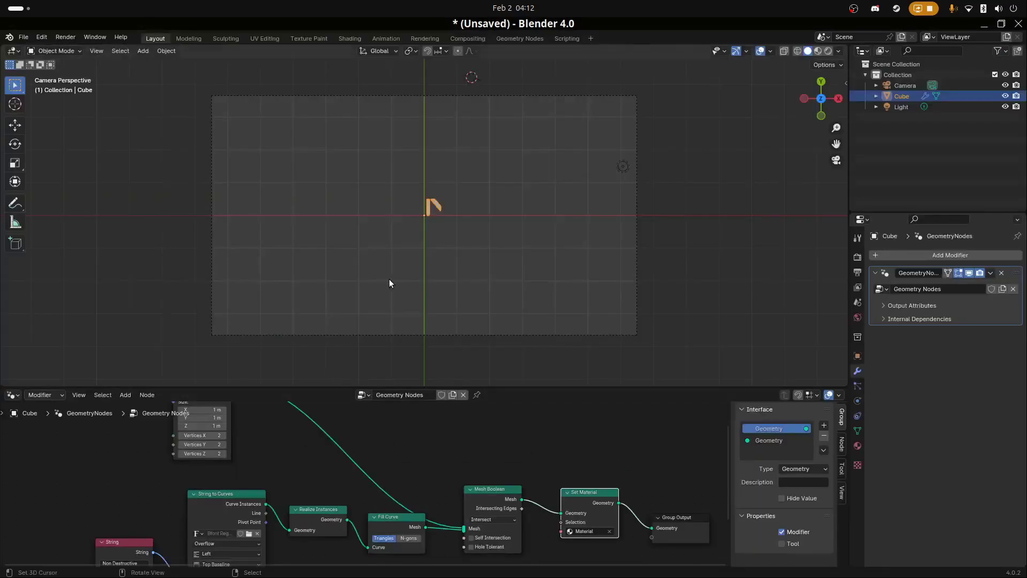
pyautogui.keyDown('shift'); pyautogui.moveTo(483, 279); pyautogui.dragTo(367, 291, button='middle'); pyautogui.keyUp('shift')
pyautogui.scroll(4, 313, 210)
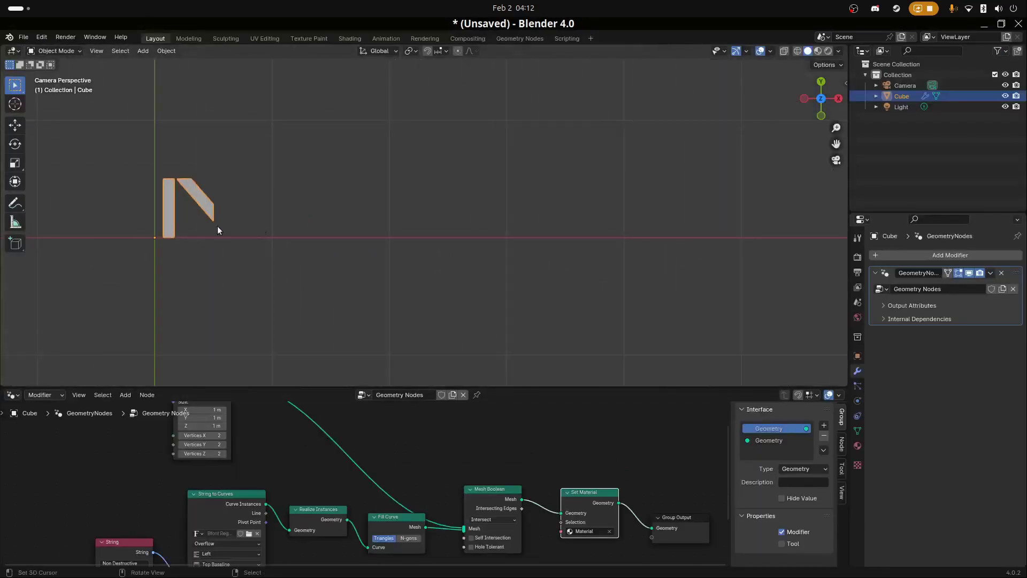
pyautogui.scroll(-6, 324, 274)
pyautogui.scroll(-2, 342, 478)
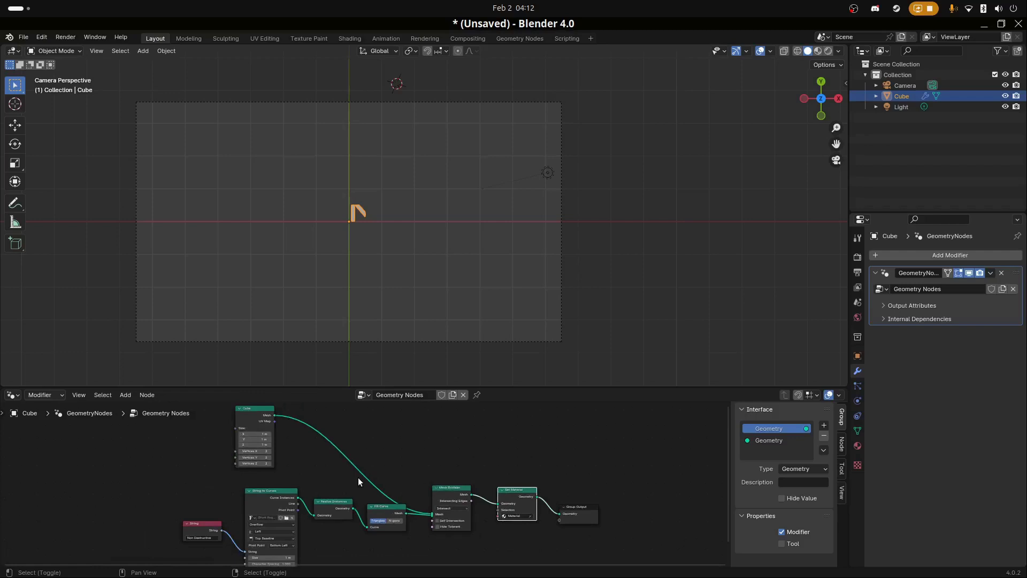
# Enlarge the Cube node to a Y size of 1.9 m and an X size of 16.2 m to cover the whole text.
pyautogui.moveTo(358, 477); pyautogui.dragTo(362, 423, button='middle')
pyautogui.scroll(4, 301, 424)
pyautogui.moveTo(243, 437); pyautogui.dragTo(365, 522, button='middle')
pyautogui.scroll(5, 335, 479)
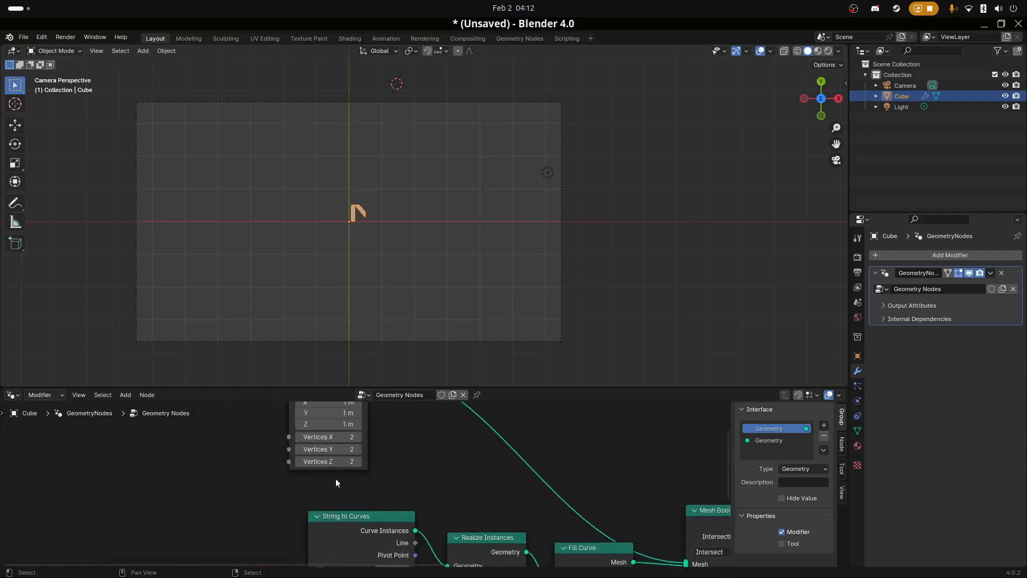
pyautogui.moveTo(336, 478); pyautogui.dragTo(363, 548, button='middle')
pyautogui.moveTo(347, 419); pyautogui.dragTo(382, 435)
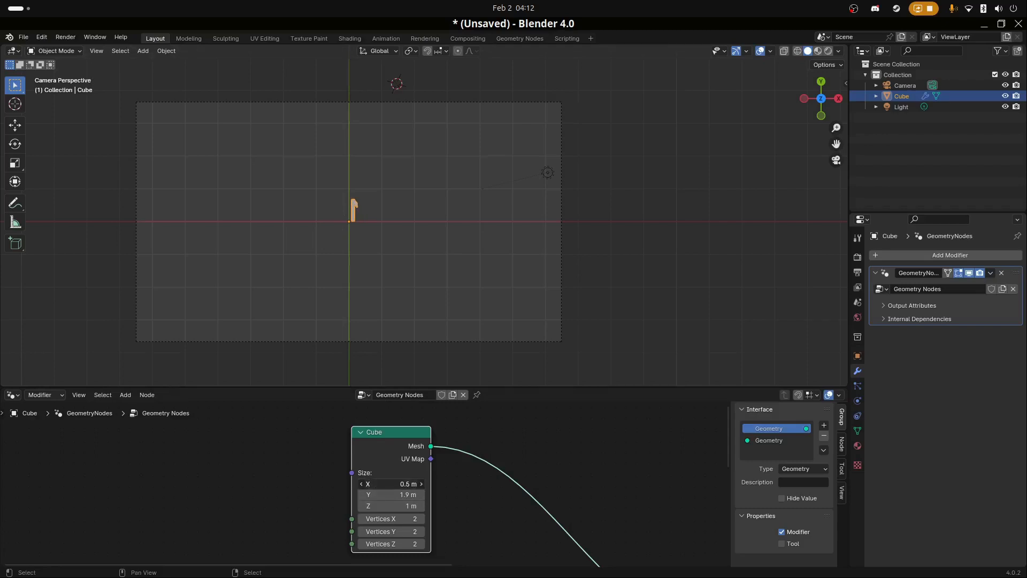
pyautogui.moveTo(392, 484); pyautogui.dragTo(570, 483)
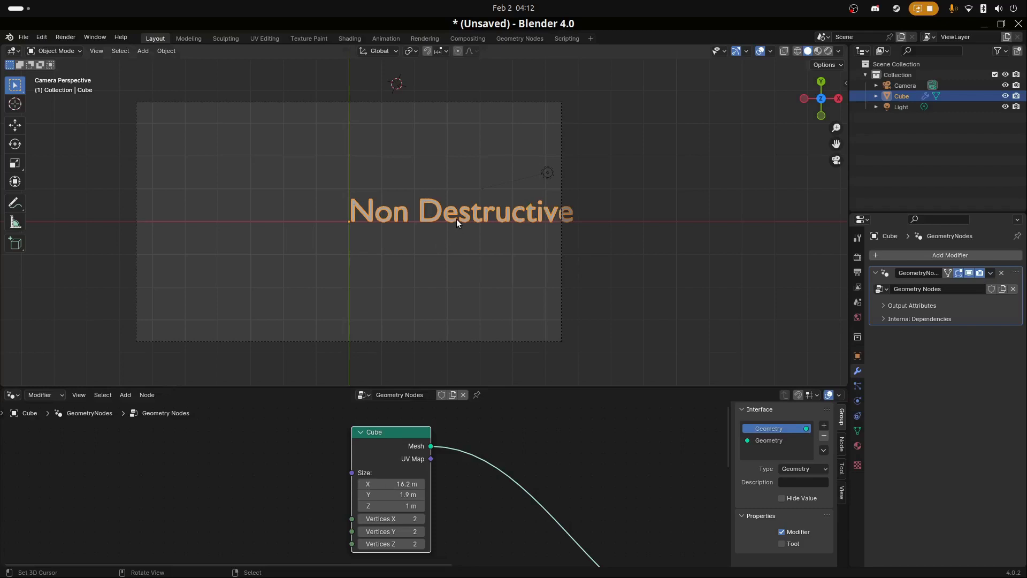
# Move the text object to the centre of the camera frame and set the Cube node's X size to 14.8 m.
pyautogui.press('g')
pyautogui.click(346, 220)
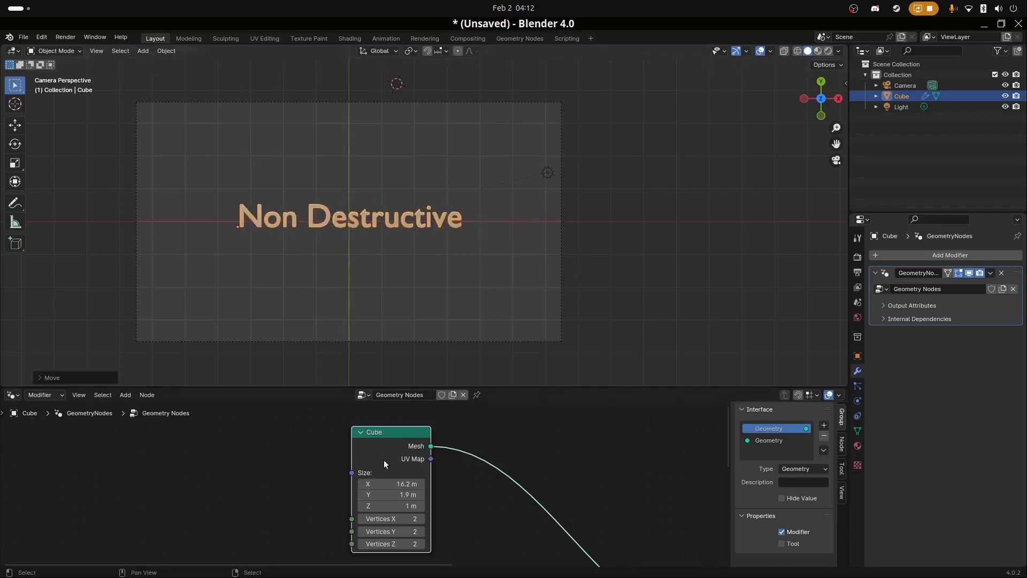
pyautogui.moveTo(409, 483)
pyautogui.mouseDown()
pyautogui.moveTo(224, 484)
pyautogui.moveTo(399, 484)
pyautogui.mouseUp()
pyautogui.scroll(-3, 367, 353)
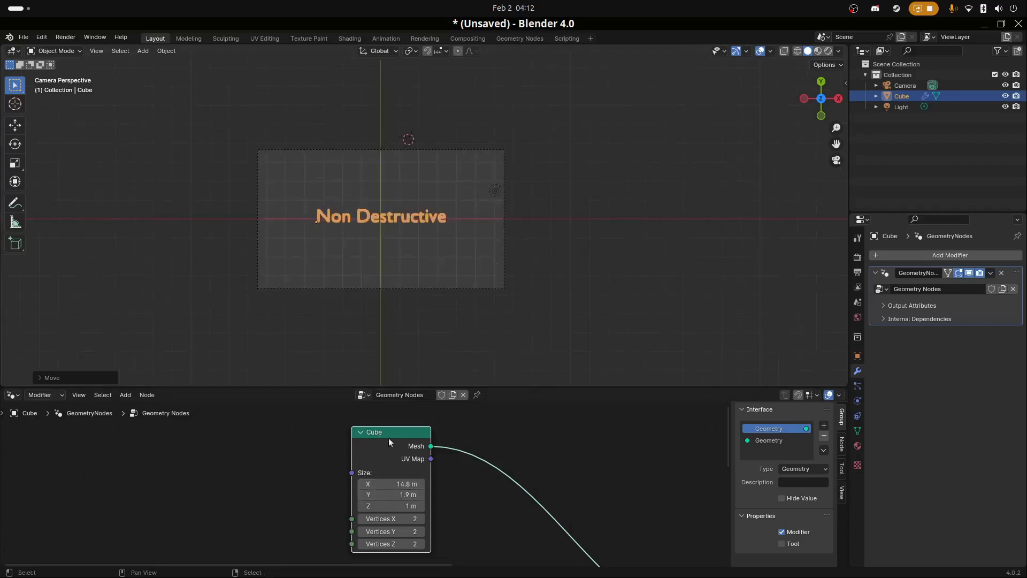
pyautogui.scroll(1, 388, 437)
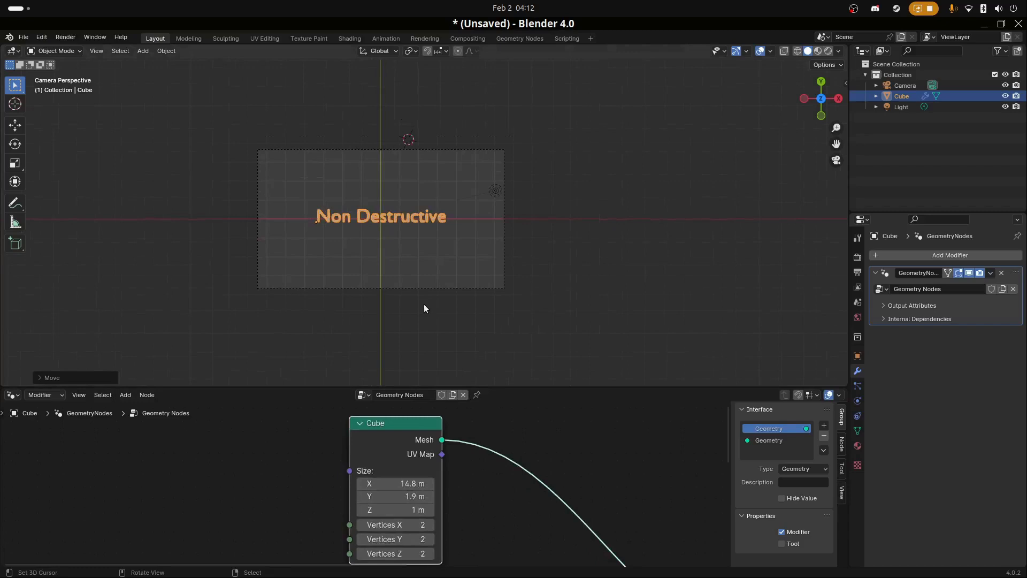
# Change the String node's text to "Something Else".
pyautogui.scroll(3, 432, 329)
pyautogui.scroll(-1, 278, 485)
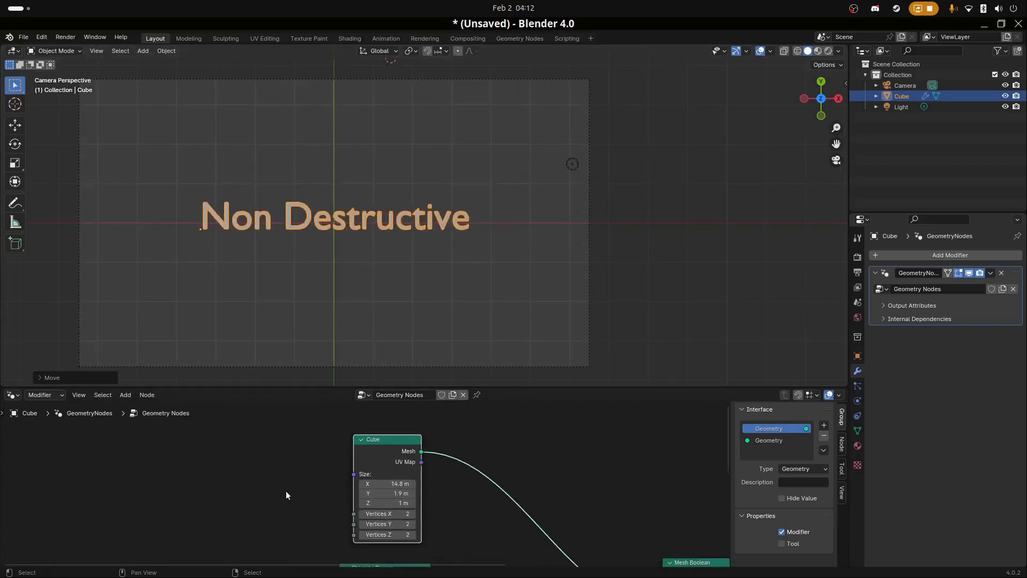
pyautogui.moveTo(304, 508); pyautogui.dragTo(305, 364, button='middle')
pyautogui.scroll(3, 277, 520)
pyautogui.click(262, 511)
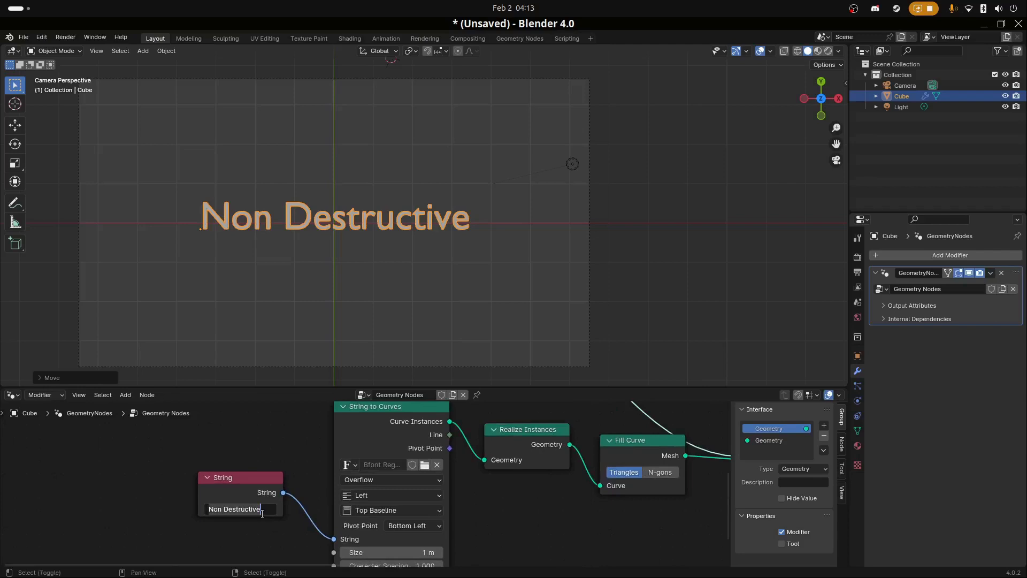
pyautogui.write('Something Else')
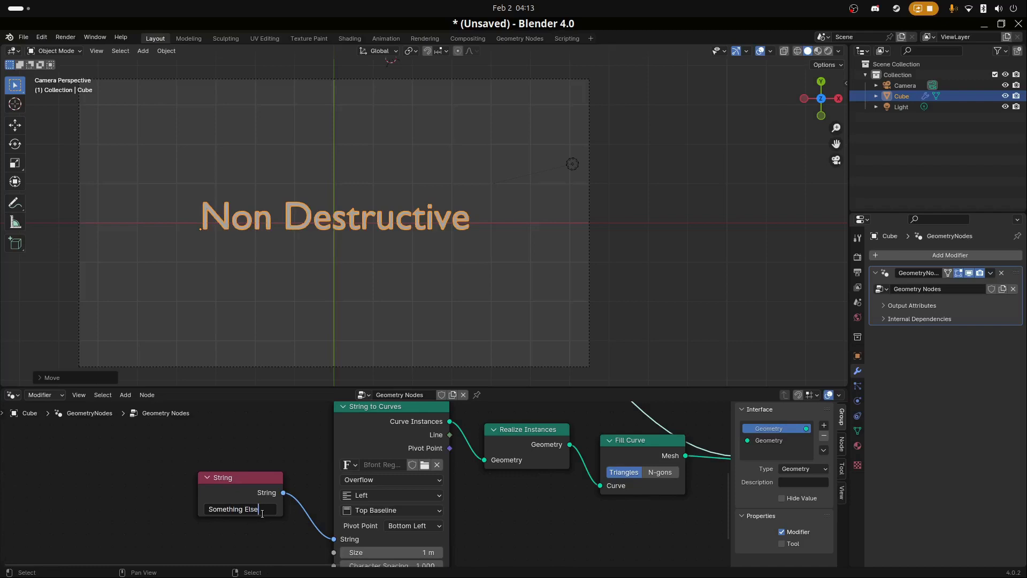
pyautogui.press('Return')
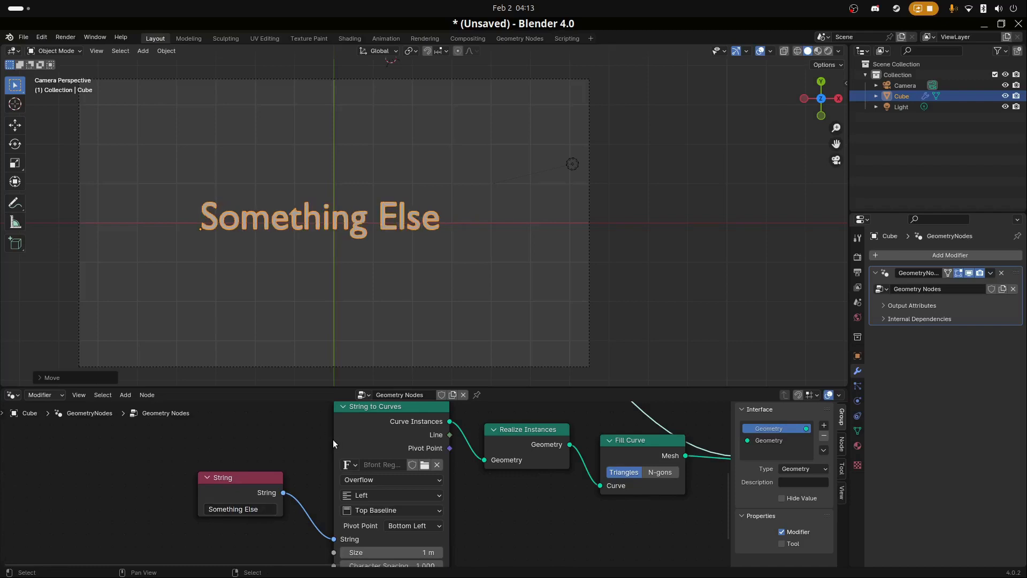
# Readjust the Cube node's X size so that it covers the whole "Something Else" text.
pyautogui.scroll(-1, 333, 439)
pyautogui.moveTo(337, 441); pyautogui.dragTo(350, 535, button='middle')
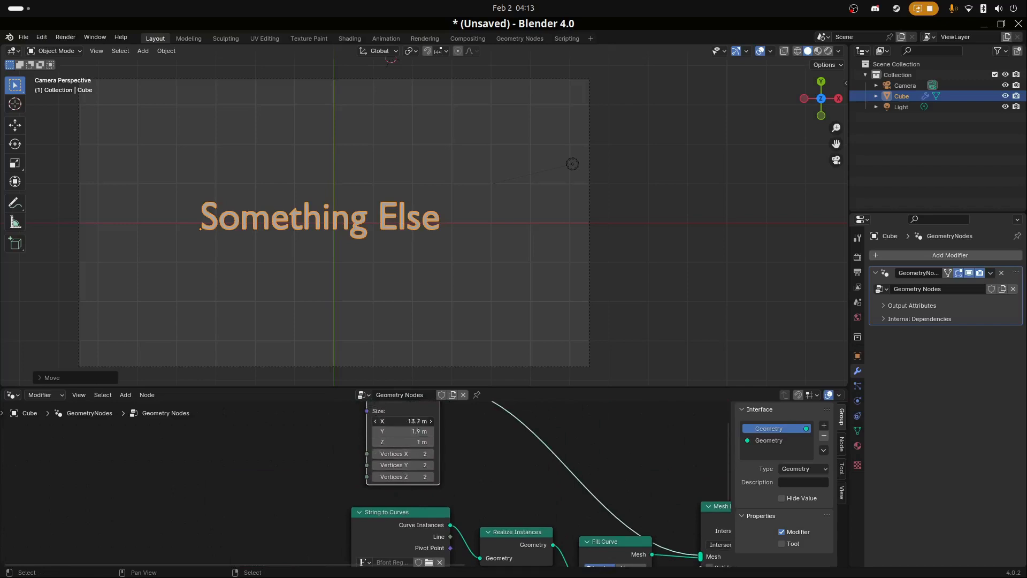
pyautogui.moveTo(419, 422)
pyautogui.mouseDown()
pyautogui.moveTo(300, 421)
pyautogui.moveTo(433, 421)
pyautogui.mouseUp()
pyautogui.scroll(-4, 321, 444)
pyautogui.keyDown('shift'); pyautogui.moveTo(365, 453); pyautogui.dragTo(286, 498, button='middle'); pyautogui.keyUp('shift')
pyautogui.scroll(-4, 307, 490)
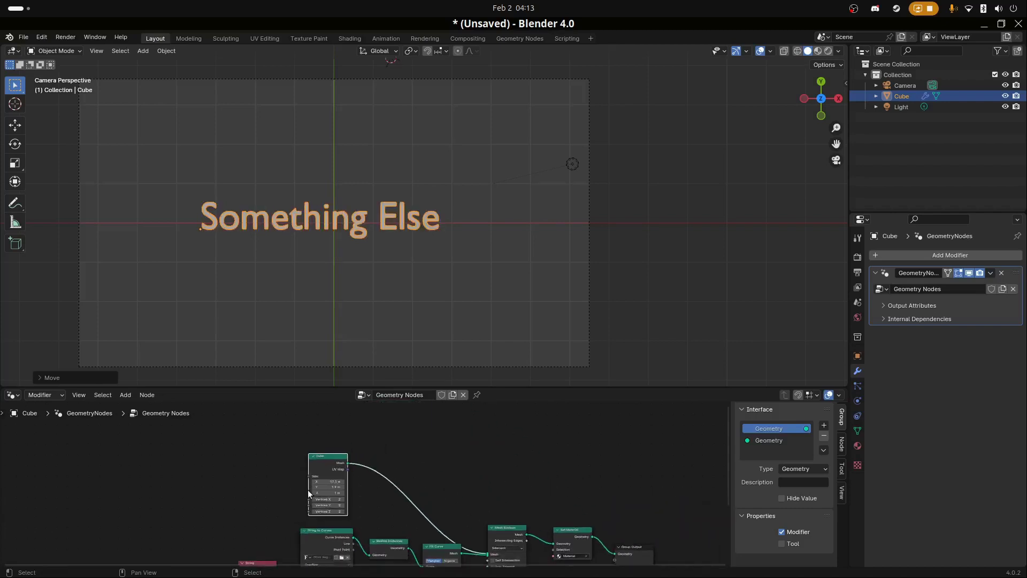
# Try out the text reveal by varying the Cube node's X and Y sizes, and undo the trial changes.
pyautogui.keyDown('shift'); pyautogui.moveTo(419, 539); pyautogui.dragTo(342, 497, button='middle'); pyautogui.keyUp('shift')
pyautogui.scroll(1, 341, 487)
pyautogui.scroll(1, 341, 487)
pyautogui.moveTo(308, 466); pyautogui.dragTo(430, 515, button='middle')
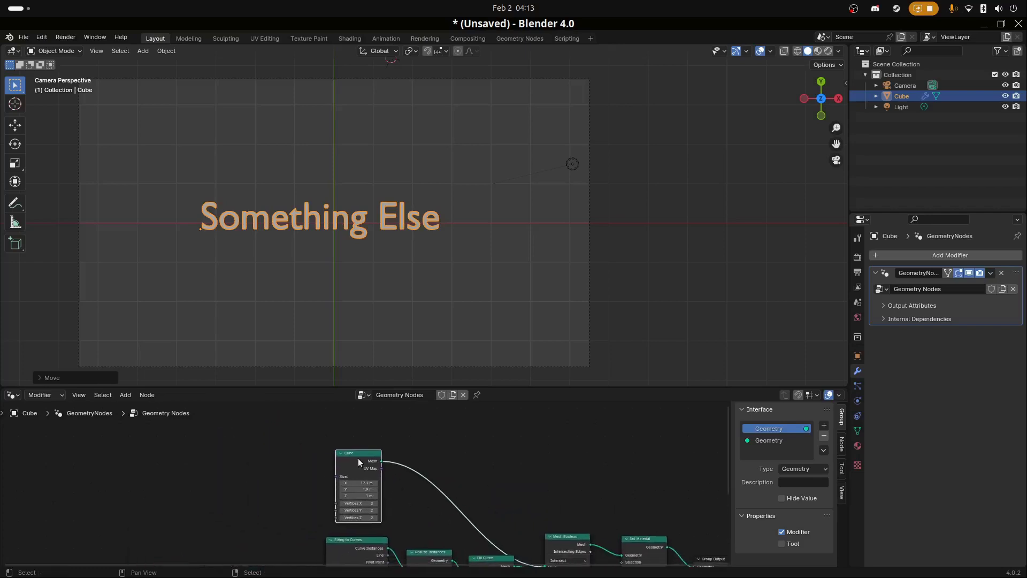
pyautogui.moveTo(358, 458); pyautogui.dragTo(349, 457)
pyautogui.scroll(3, 345, 520)
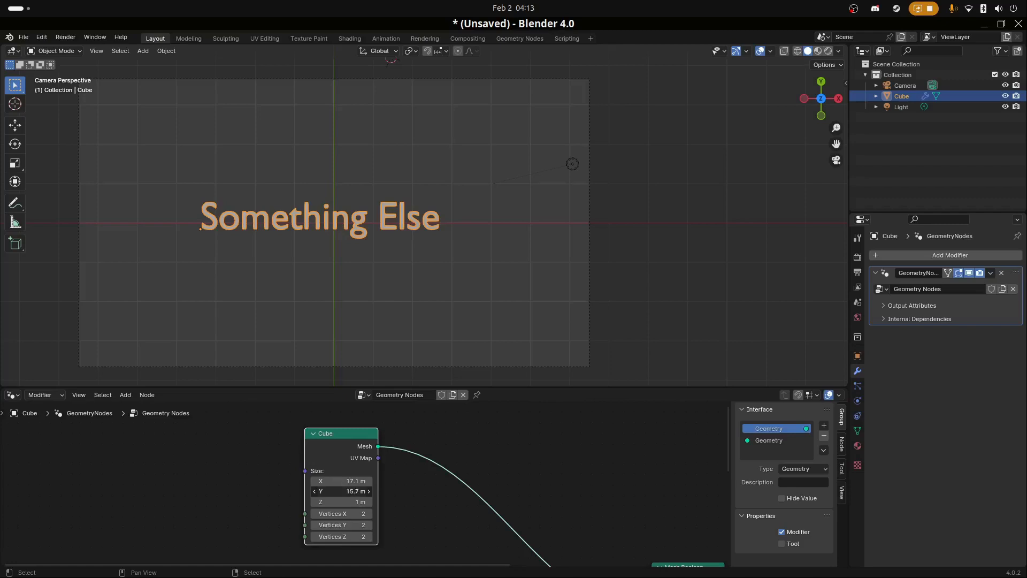
pyautogui.hotkey('ctrl', 'z')
pyautogui.moveTo(343, 481)
pyautogui.mouseDown()
pyautogui.moveTo(252, 481)
pyautogui.moveTo(349, 491)
pyautogui.mouseUp()
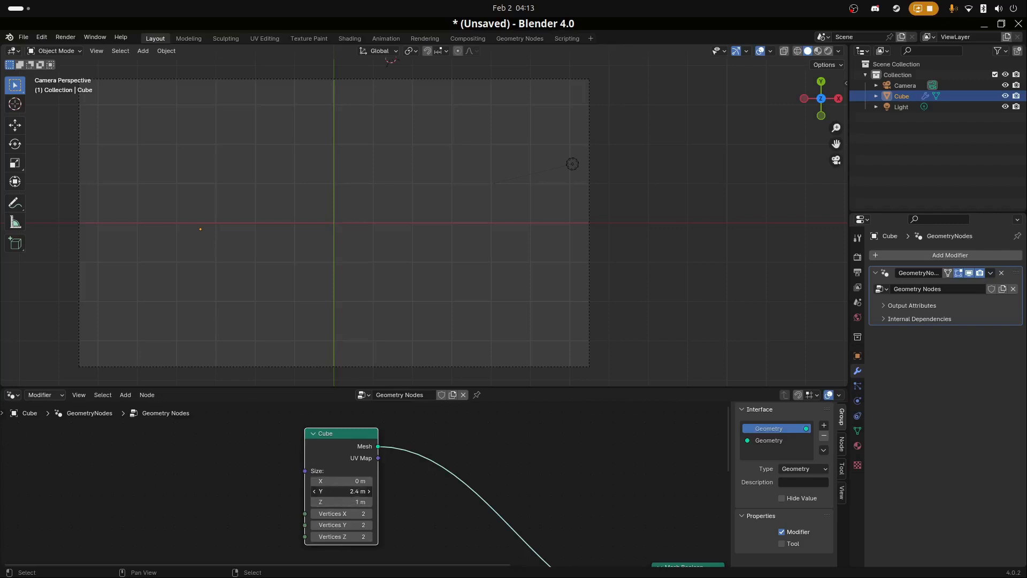
pyautogui.hotkey('ctrl', 'z')
# Set the Cube node's X size to 13.5 m and its Y size to 2.9 m.
pyautogui.moveTo(345, 481); pyautogui.dragTo(417, 481)
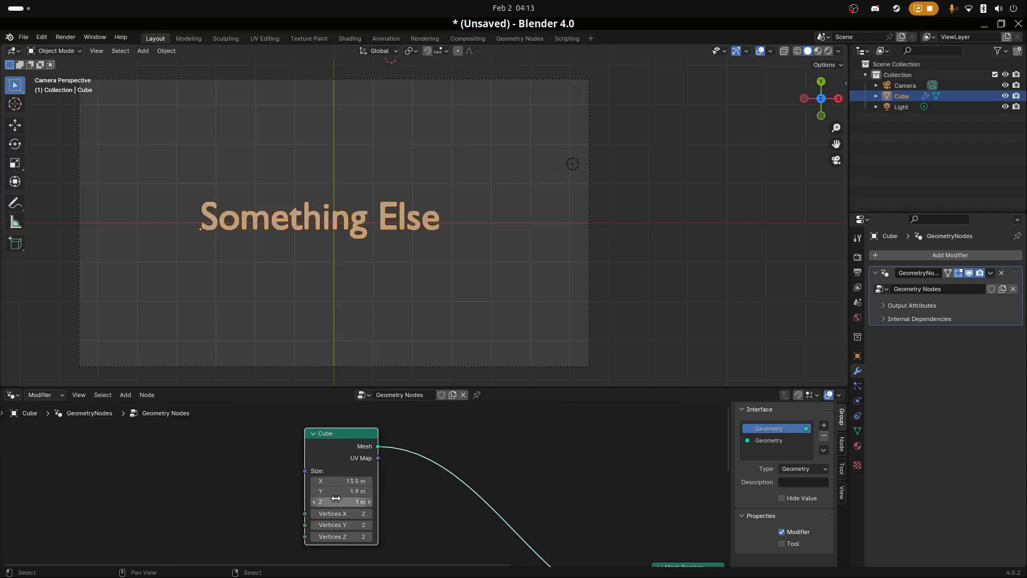
pyautogui.moveTo(405, 492); pyautogui.dragTo(326, 491)
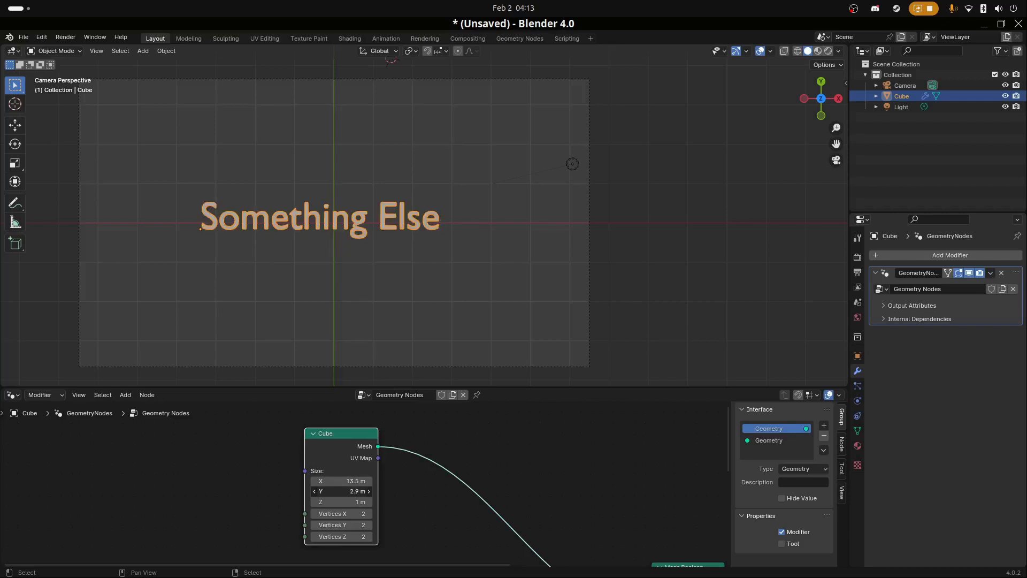
# Add a Set Position node on the link between the Cube node and the Mesh Boolean node.
pyautogui.scroll(-4, 322, 361)
pyautogui.scroll(-2, 409, 494)
pyautogui.moveTo(499, 518); pyautogui.dragTo(262, 460, button='middle')
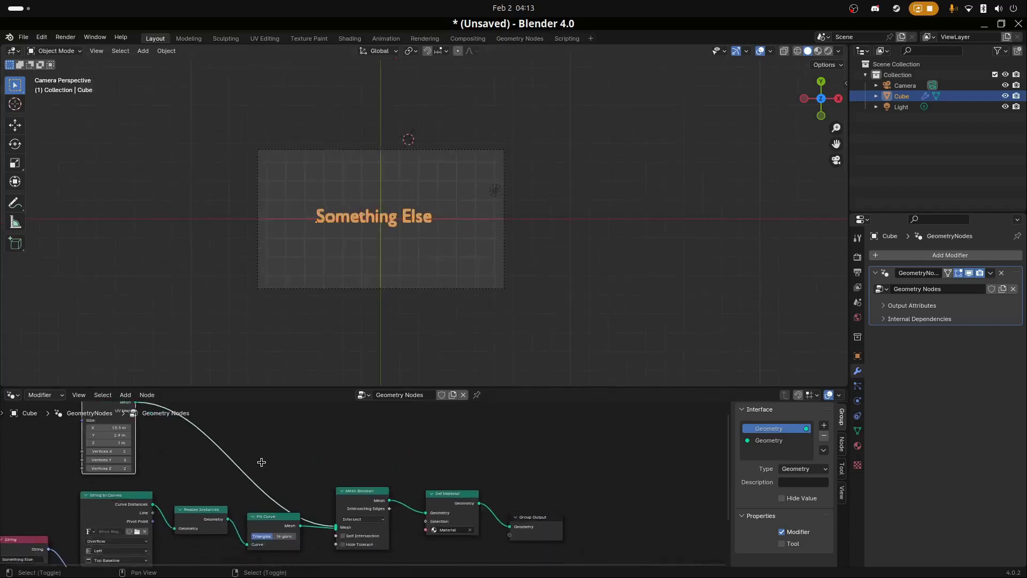
pyautogui.scroll(-3, 290, 463)
pyautogui.moveTo(306, 513); pyautogui.dragTo(380, 486, button='middle')
pyautogui.scroll(5, 373, 482)
pyautogui.scroll(3, 372, 483)
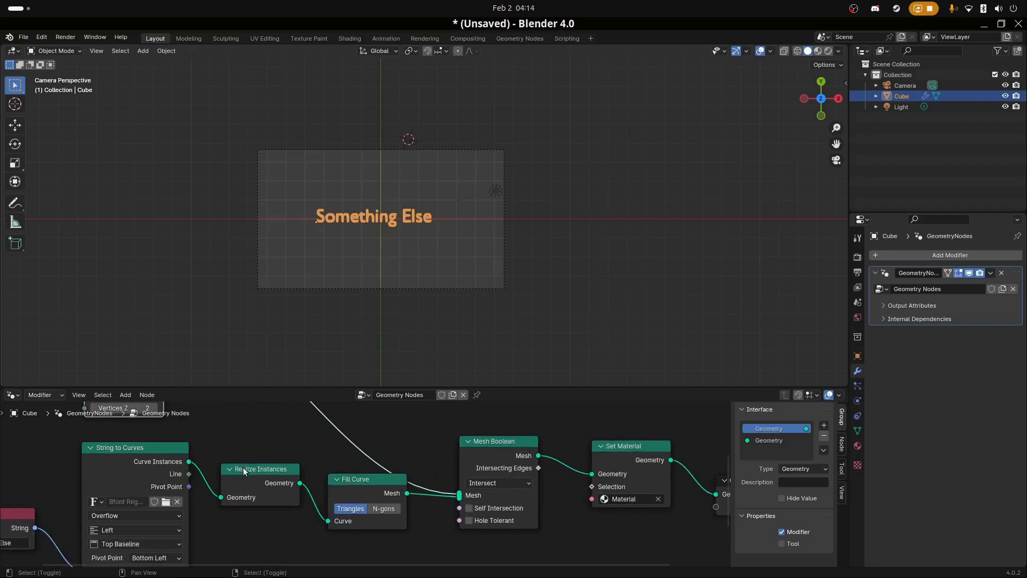
pyautogui.moveTo(239, 463); pyautogui.dragTo(420, 548, button='middle')
pyautogui.moveTo(369, 486); pyautogui.dragTo(337, 525, button='middle')
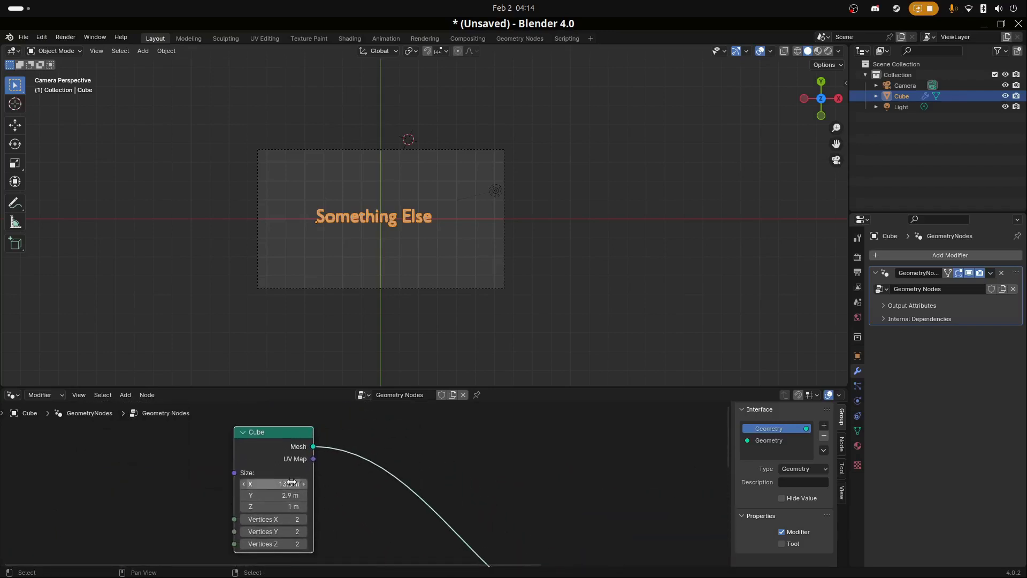
pyautogui.scroll(-1, 378, 497)
pyautogui.hotkey('shift', 'a')
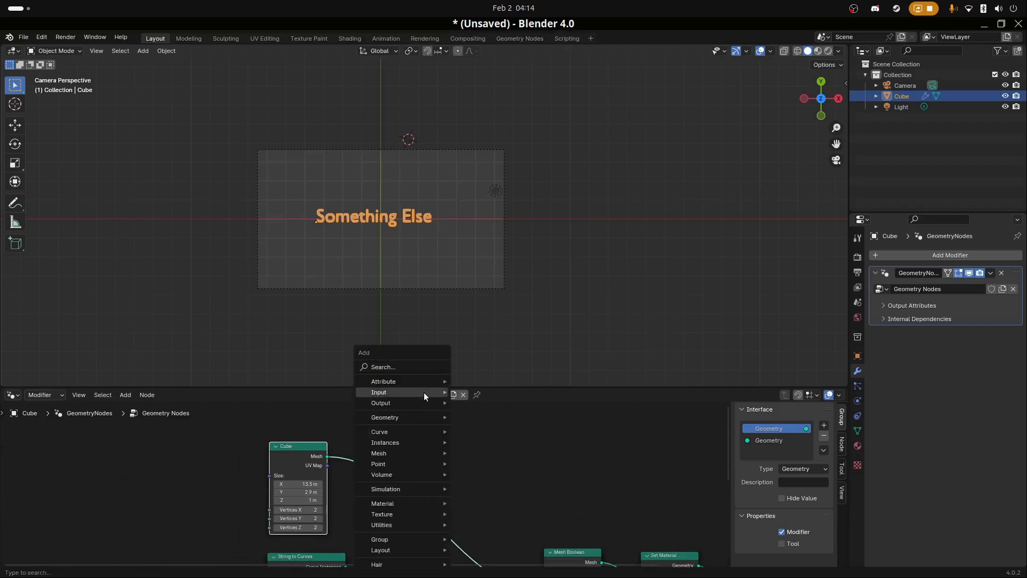
pyautogui.click(424, 368)
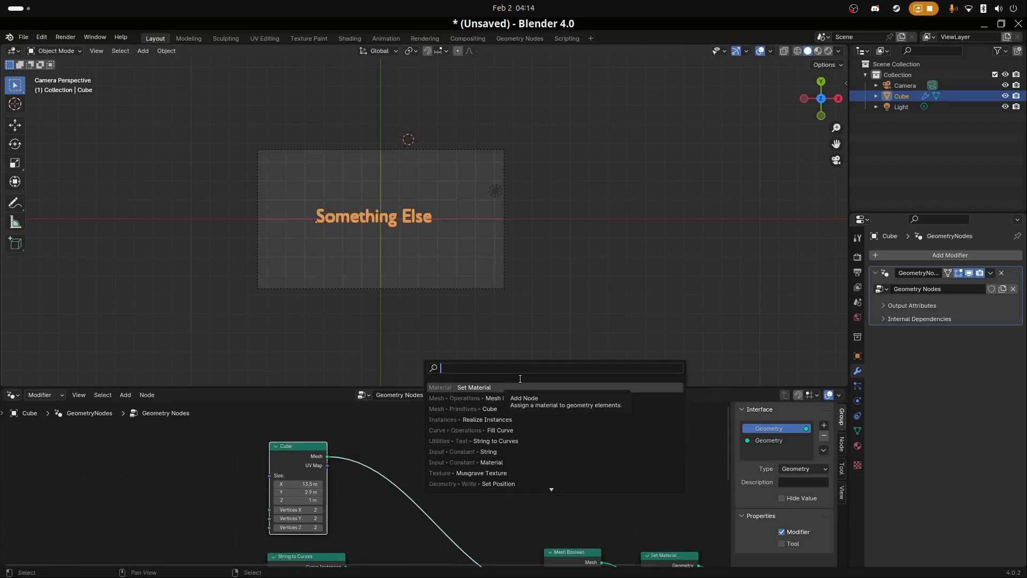
pyautogui.write('set po')
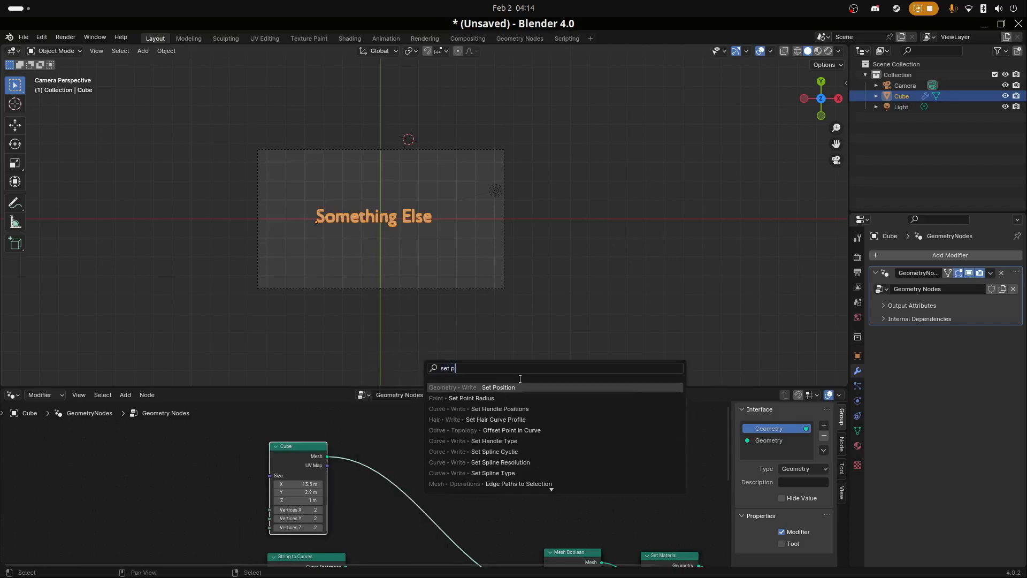
pyautogui.press('Return')
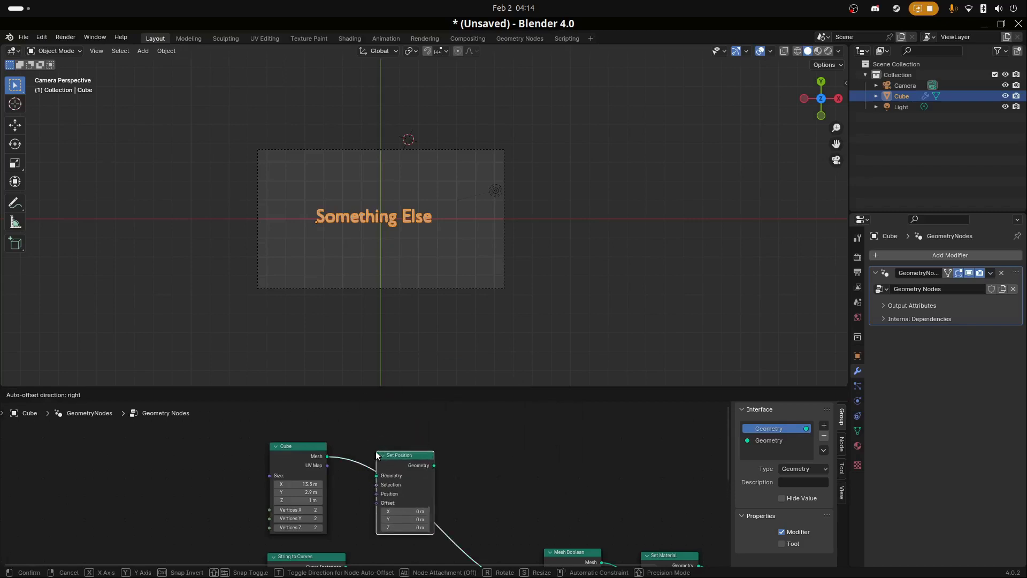
pyautogui.click(377, 451)
# Set the Set Position node's offset to 5.5 m in X and 1.1 m in Y.
pyautogui.moveTo(426, 509); pyautogui.dragTo(376, 476, button='middle')
pyautogui.scroll(2, 376, 476)
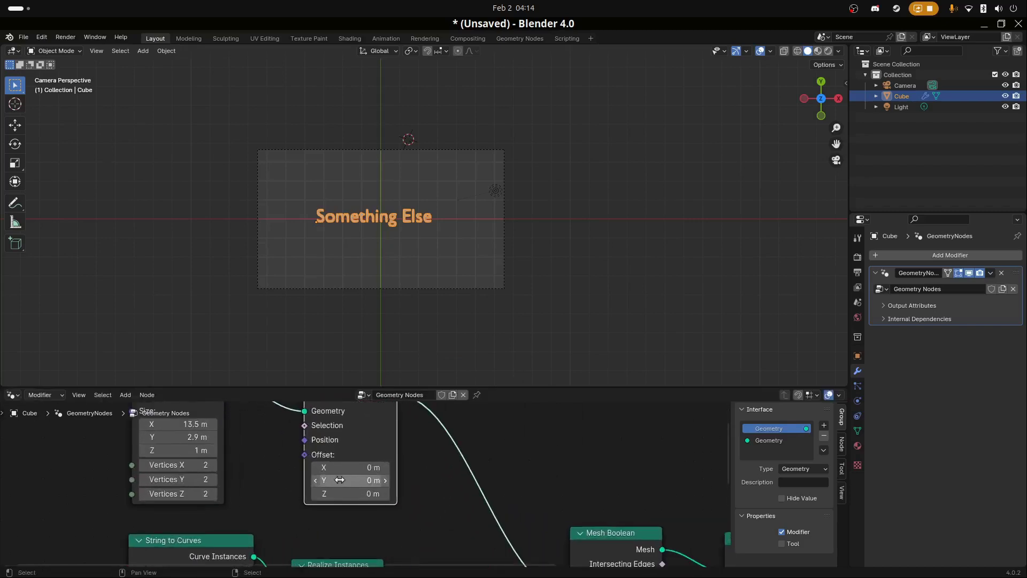
pyautogui.moveTo(350, 467)
pyautogui.mouseDown()
pyautogui.moveTo(404, 468)
pyautogui.moveTo(362, 467)
pyautogui.moveTo(377, 480)
pyautogui.moveTo(349, 483)
pyautogui.mouseUp()
# Review the node chain from the String node through Mesh Boolean and Set Material to Group Output.
pyautogui.scroll(-5, 428, 512)
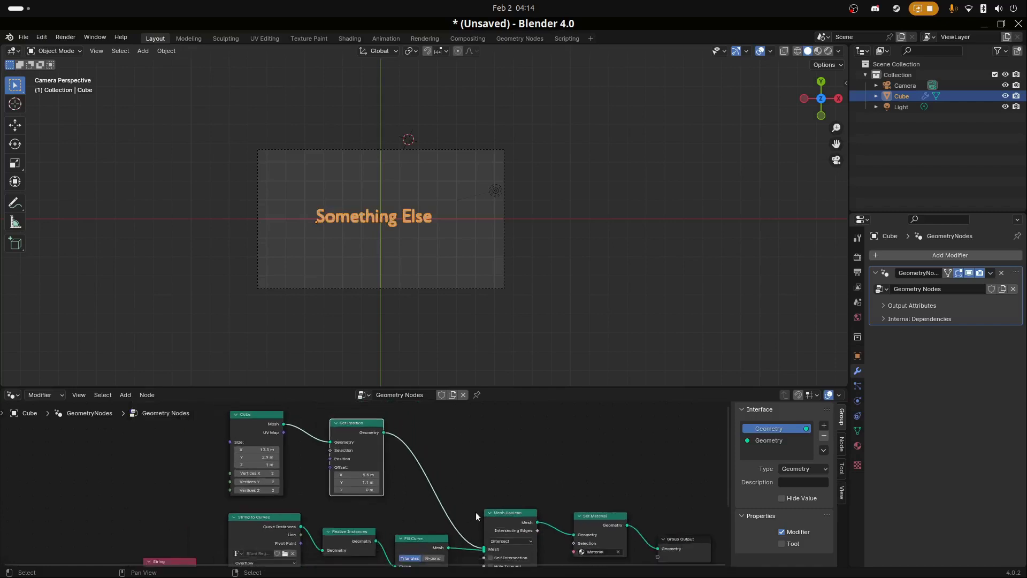
pyautogui.moveTo(378, 494); pyautogui.dragTo(425, 514, button='middle')
pyautogui.scroll(3, 539, 505)
pyautogui.scroll(1, 420, 512)
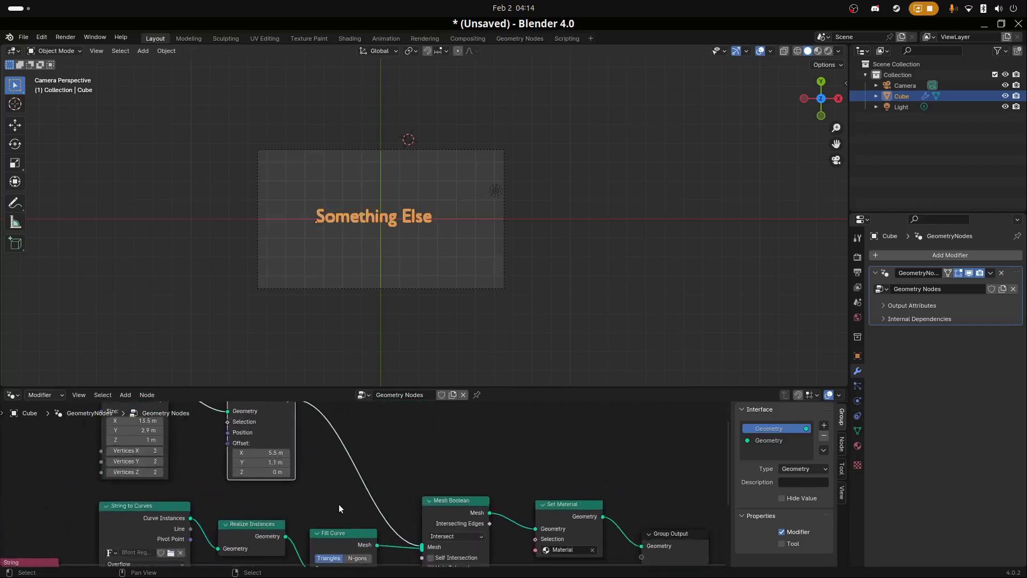
pyautogui.scroll(-4, 339, 504)
pyautogui.keyDown('shift'); pyautogui.moveTo(270, 512); pyautogui.dragTo(397, 489, button='middle'); pyautogui.keyUp('shift')
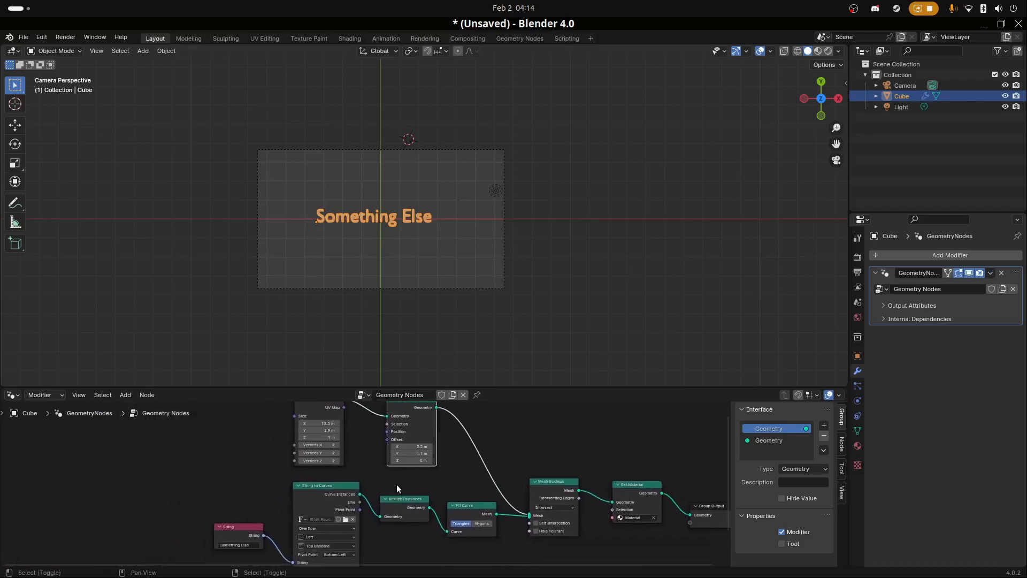
pyautogui.scroll(2, 399, 511)
pyautogui.moveTo(391, 526); pyautogui.dragTo(377, 496, button='middle')
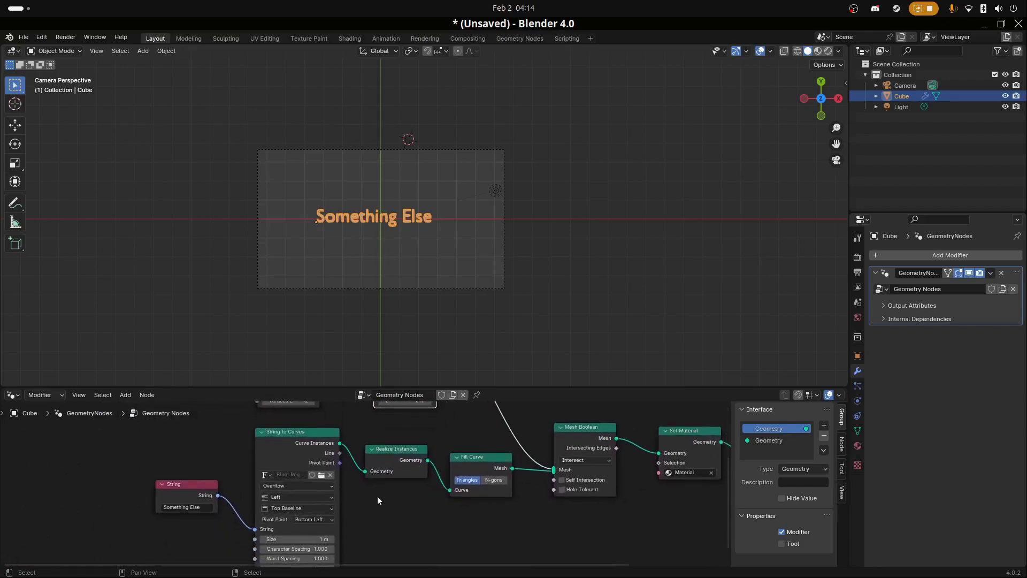
pyautogui.keyDown('shift'); pyautogui.moveTo(602, 487); pyautogui.dragTo(420, 518, button='middle'); pyautogui.keyUp('shift')
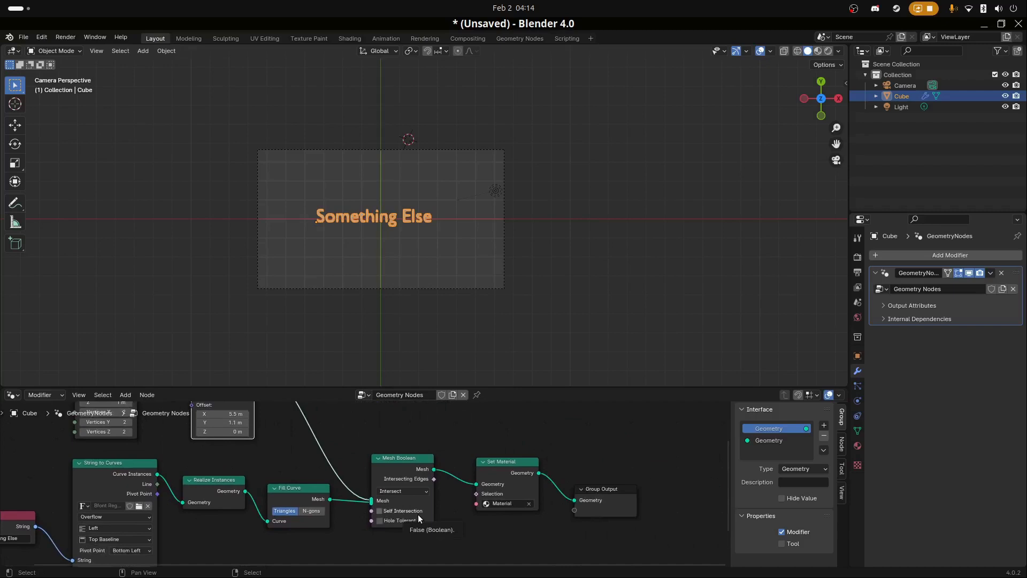
pyautogui.scroll(-4, 433, 502)
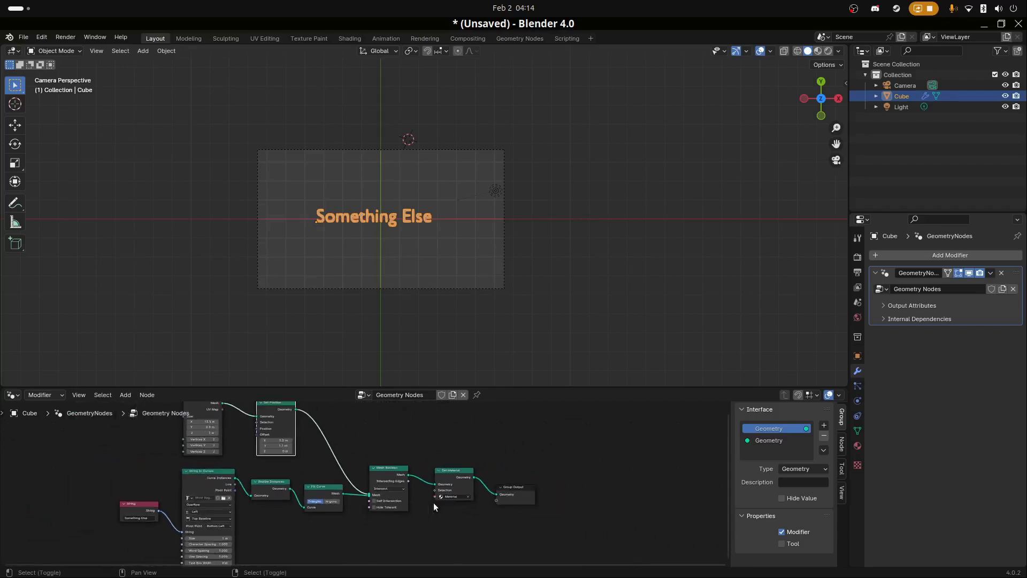
# Enlarge the node editor area vertically and fit the complete text reveal node tree in it.
pyautogui.keyDown('shift'); pyautogui.moveTo(434, 503); pyautogui.dragTo(481, 515, button='middle'); pyautogui.keyUp('shift')
pyautogui.moveTo(504, 387); pyautogui.dragTo(491, 234)
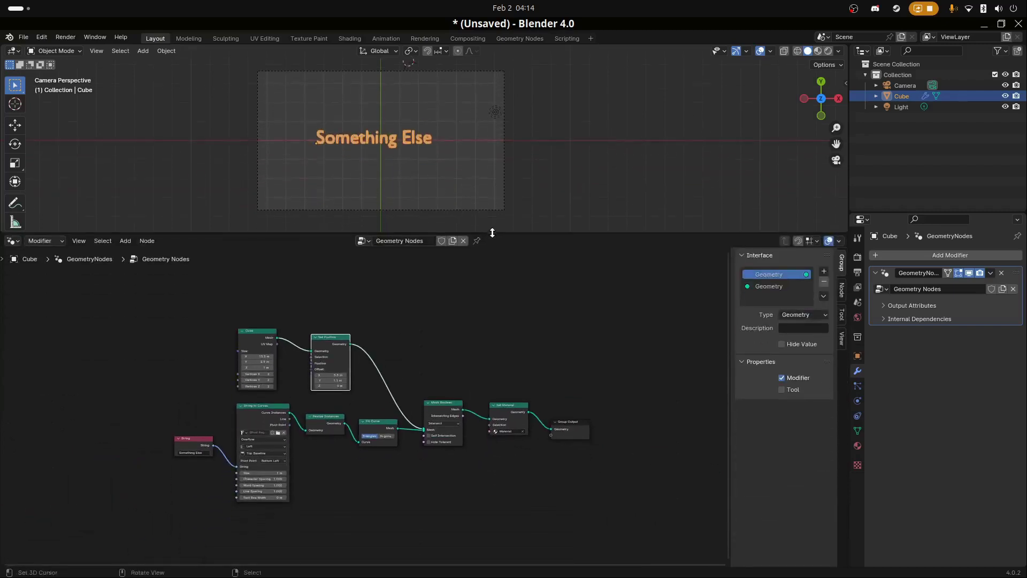
pyautogui.scroll(3, 433, 435)
pyautogui.scroll(1, 433, 436)
pyautogui.scroll(-1, 434, 436)
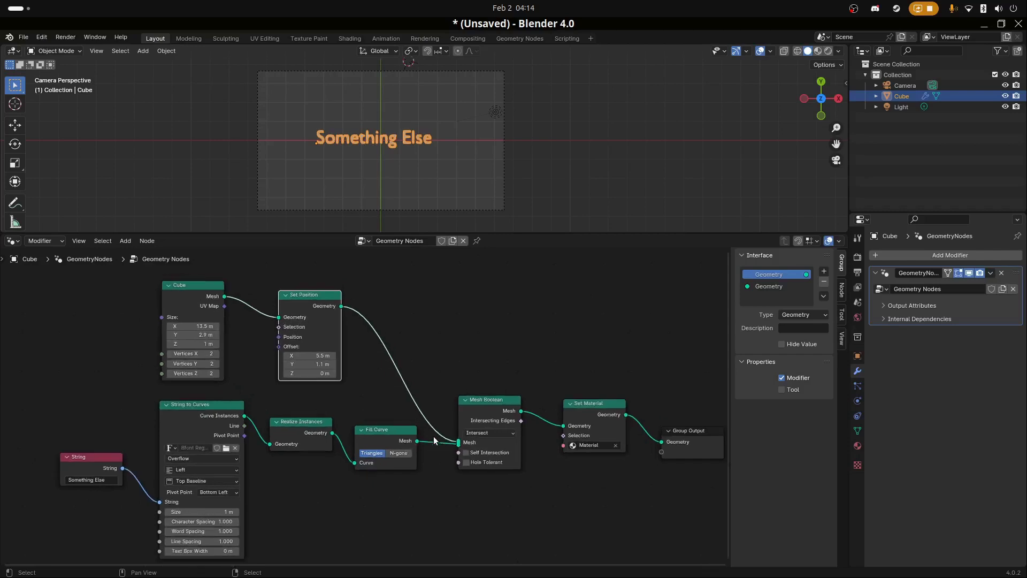
pyautogui.moveTo(423, 435); pyautogui.dragTo(399, 432, button='middle')
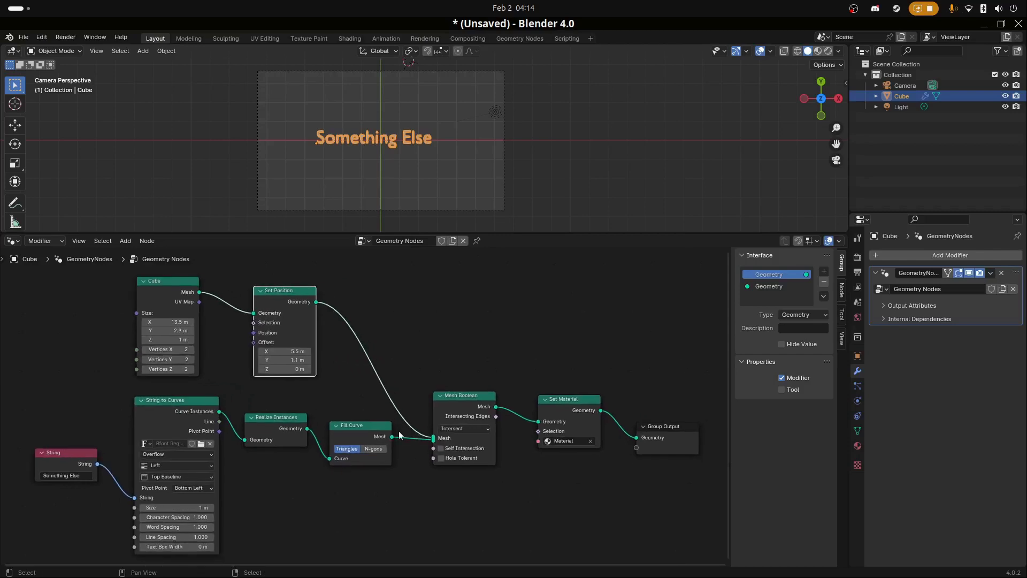